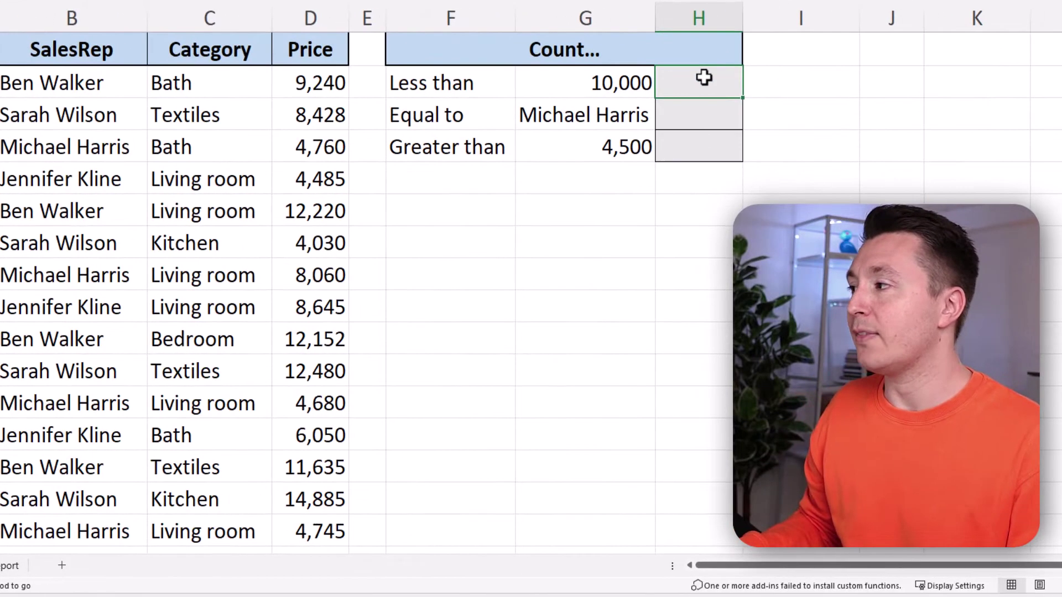
- Enter =COUNTIF(D:D,"<10000") in H2 to count prices under 10,000, returning 278
{"action": "type", "text": "=COUNTIF("}
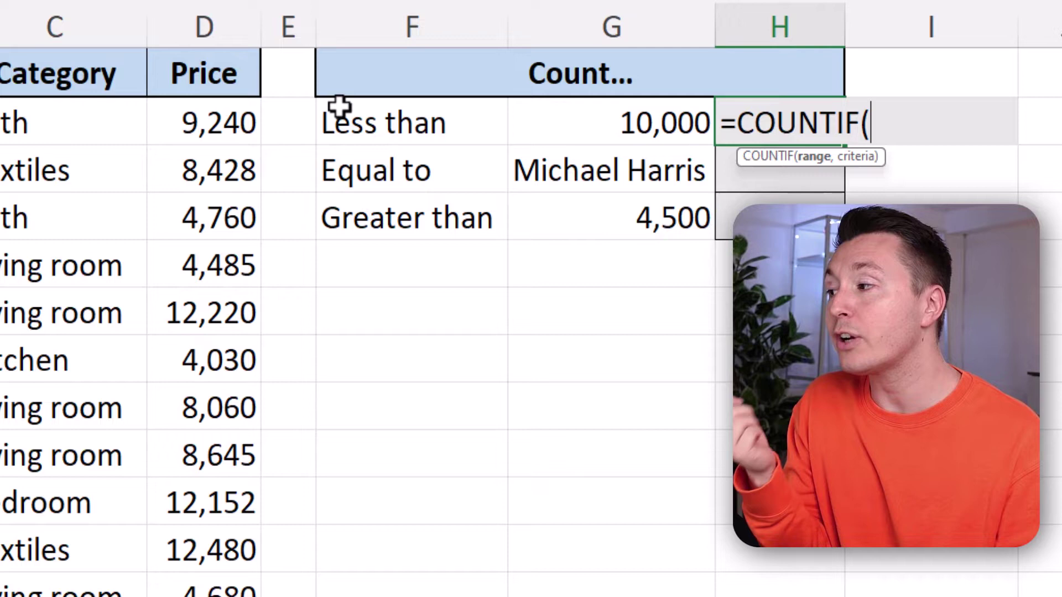
{"action": "left_click", "coordinate": [215, 27]}
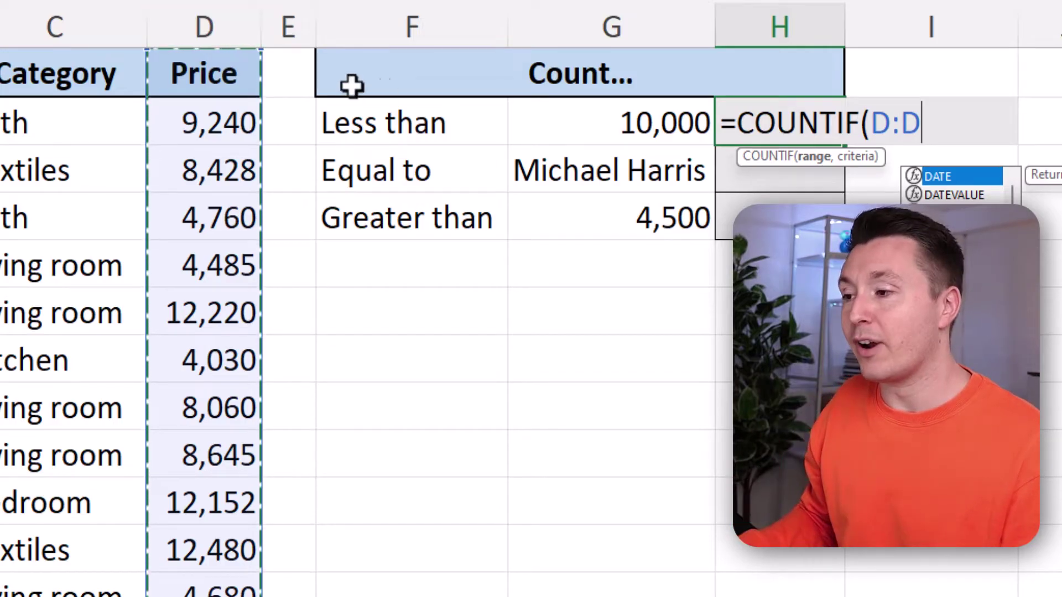
{"action": "type", "text": ","}
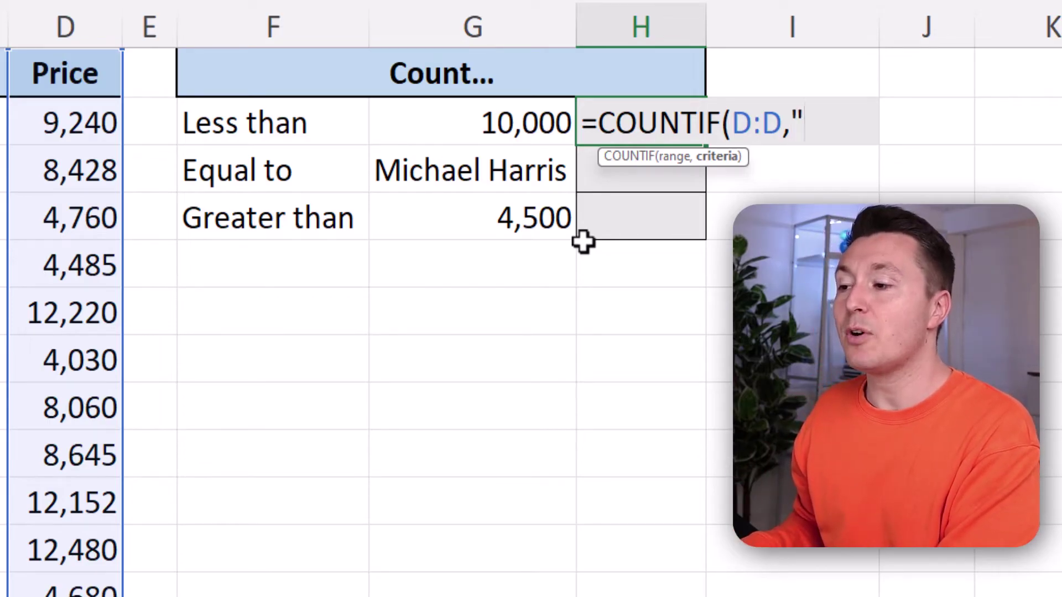
{"action": "type", "text": "1"}
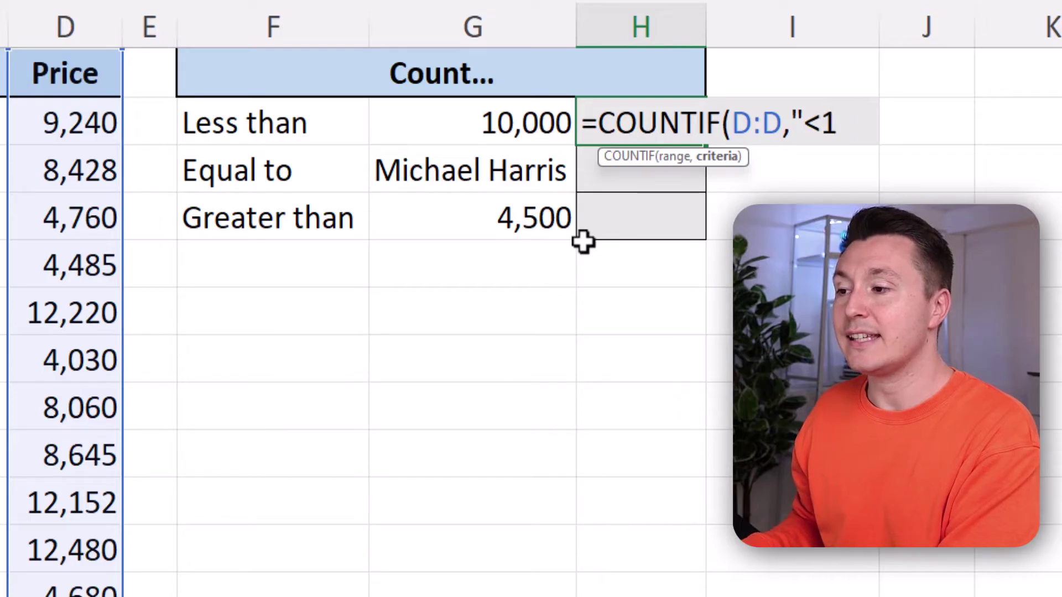
{"action": "type", "text": "0000\""}
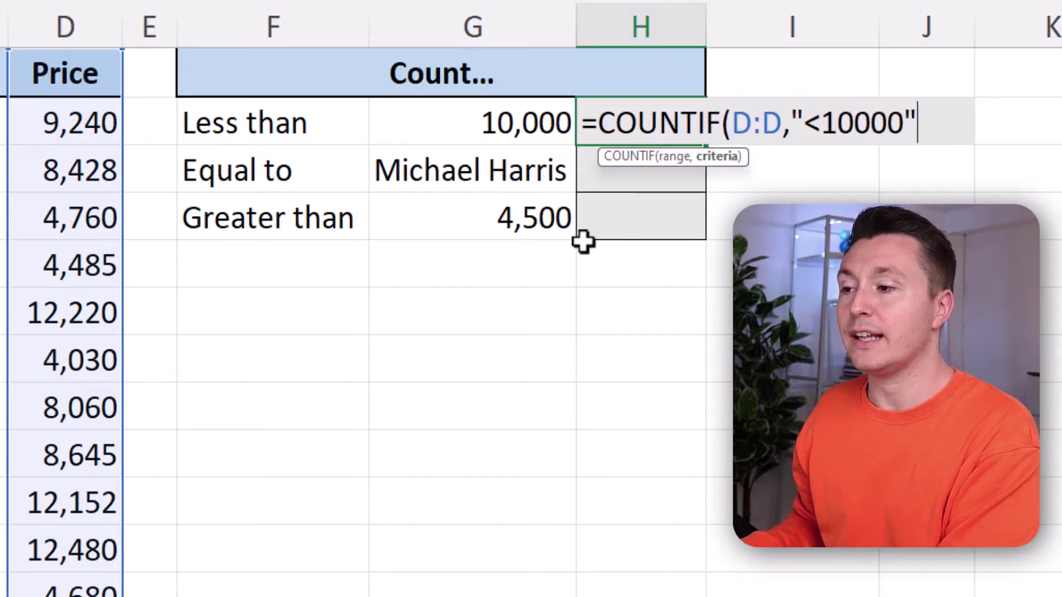
{"action": "type", "text": ")"}
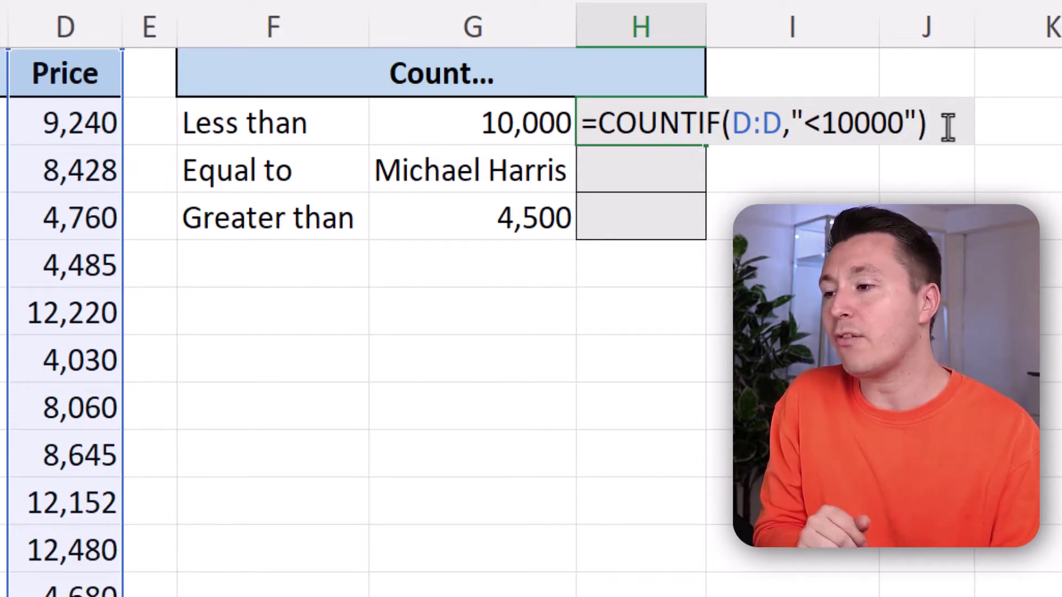
{"action": "key", "text": "Return"}
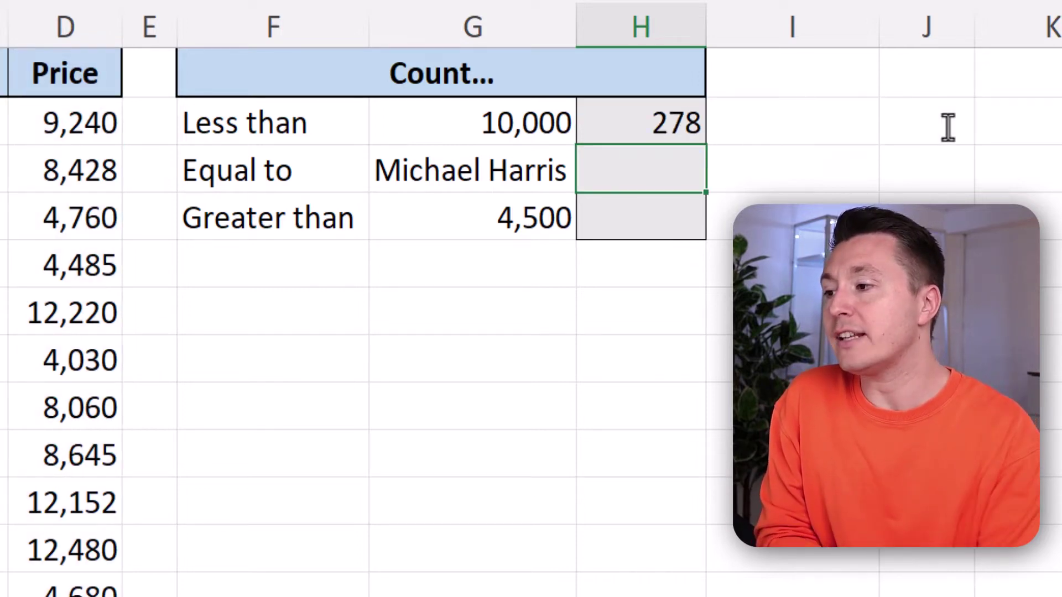
- Change H2's criterion from "<10000" to "<8000", giving a count of 198
{"action": "left_click", "coordinate": [643, 123]}
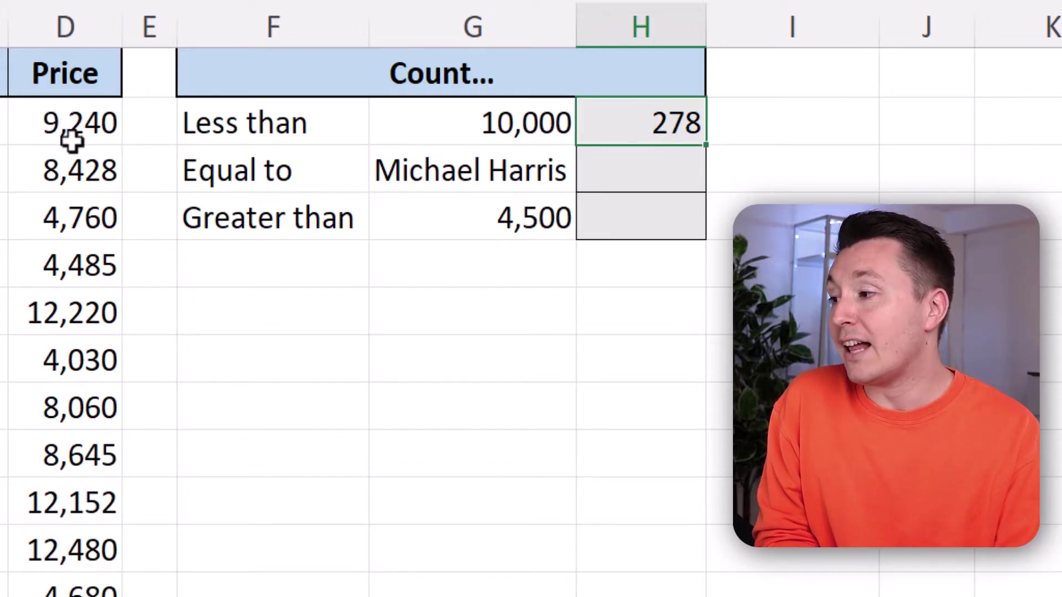
{"action": "left_click_drag", "start_coordinate": [58, 123], "coordinate": [79, 192]}
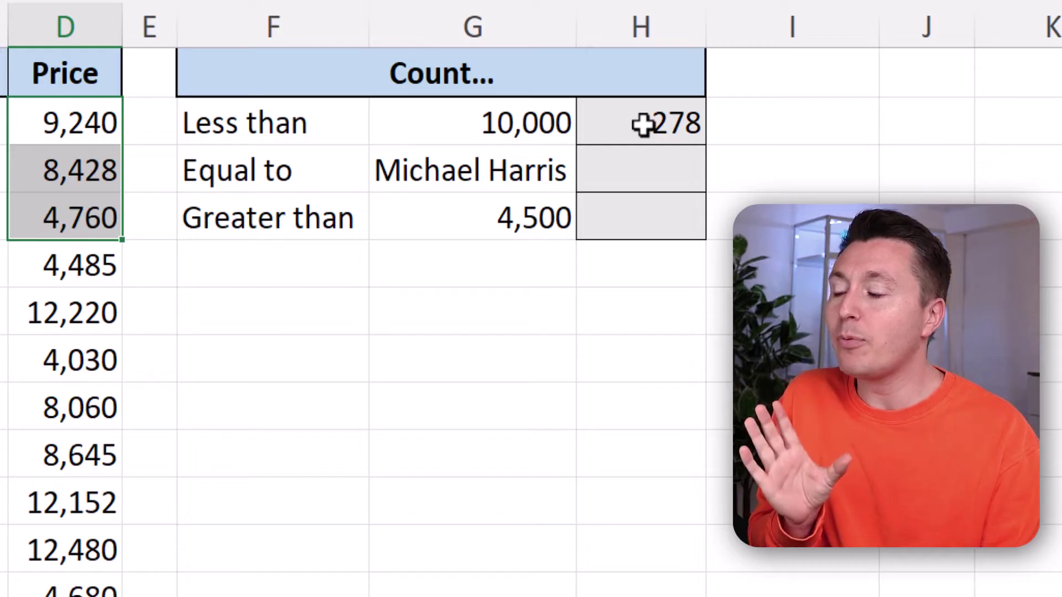
{"action": "double_click", "coordinate": [642, 124]}
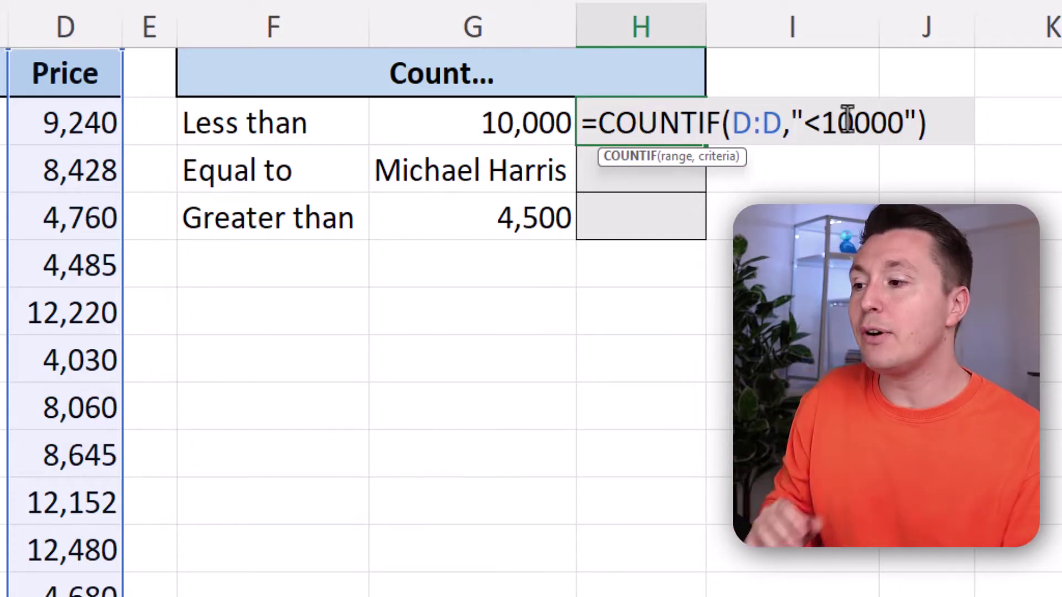
{"action": "left_click_drag", "start_coordinate": [821, 126], "coordinate": [847, 142]}
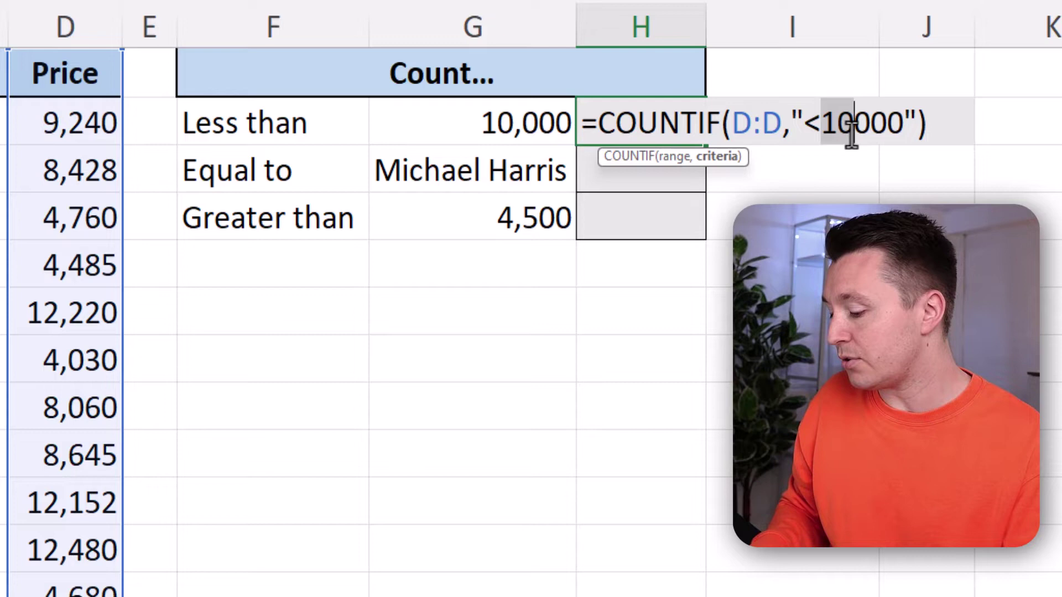
{"action": "type", "text": "8"}
{"action": "key", "text": "Return"}
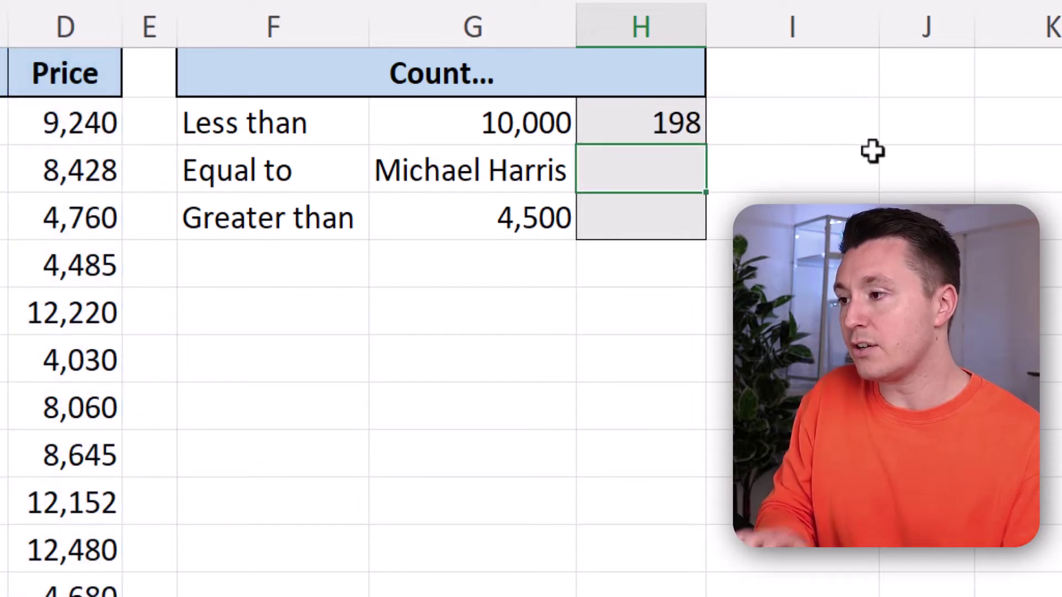
- Reopen H2's formula and select the whole "<8000" criterion text for removal
{"action": "left_click", "coordinate": [661, 123]}
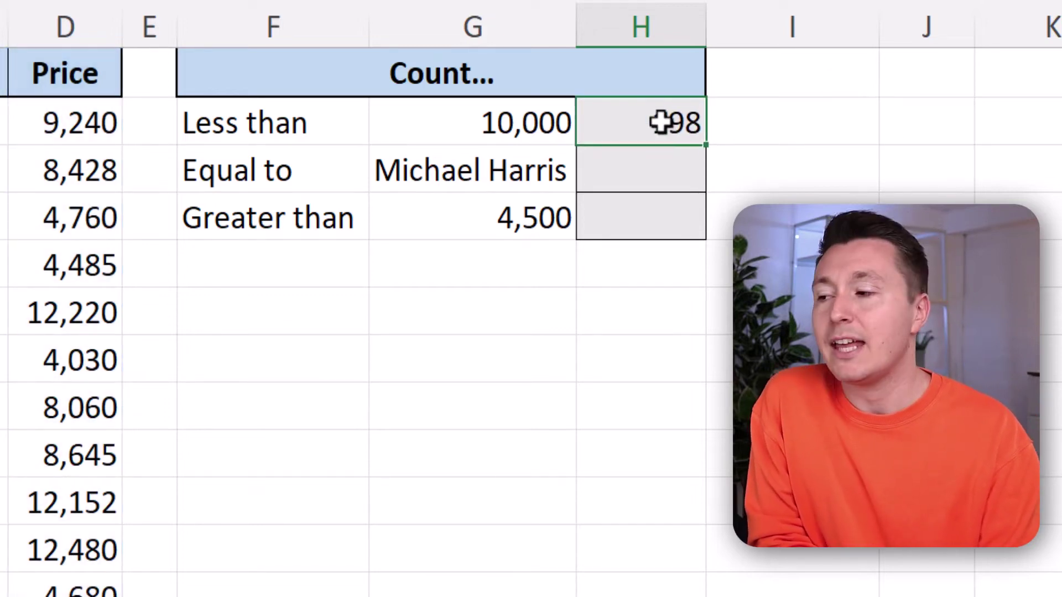
{"action": "double_click", "coordinate": [661, 123]}
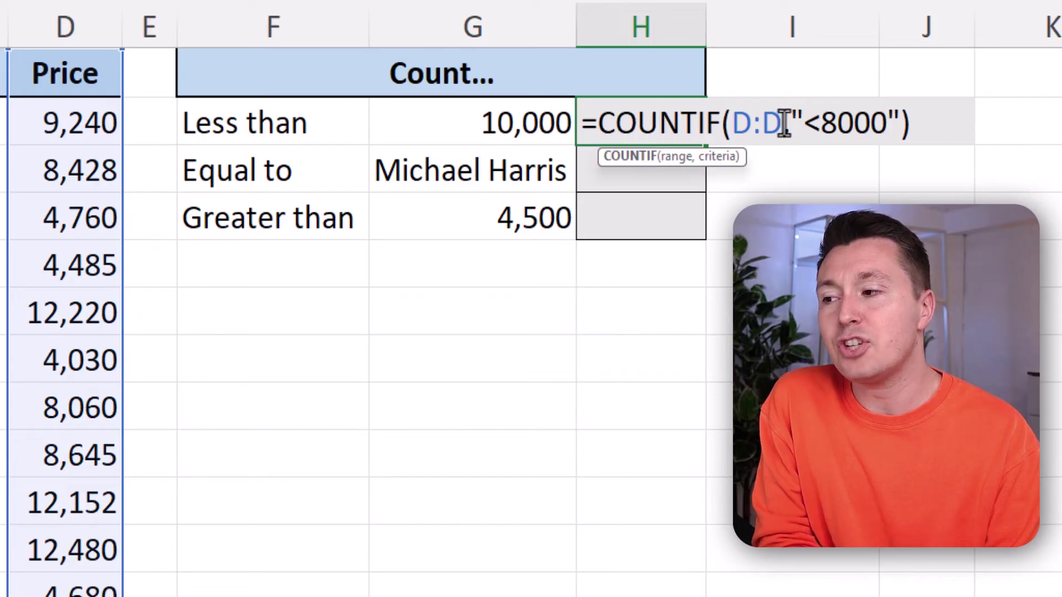
{"action": "left_click_drag", "start_coordinate": [789, 122], "coordinate": [895, 147]}
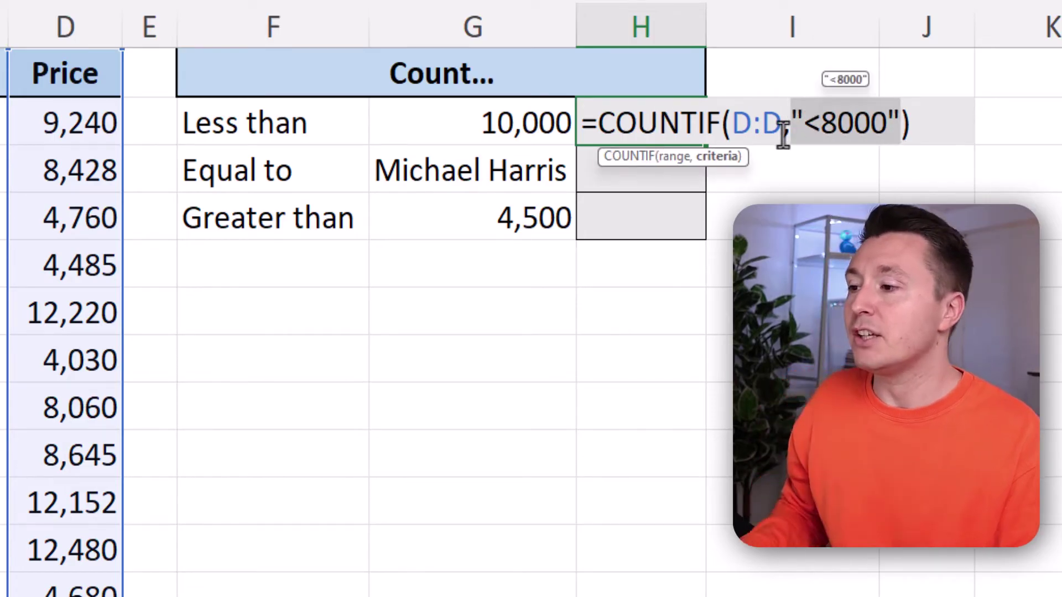
{"action": "left_click_drag", "start_coordinate": [792, 123], "coordinate": [891, 121]}
- Replace H2's criterion with "<"&G2 so the 10,000 limit comes from G2, returning 278
{"action": "key", "text": "Delete"}
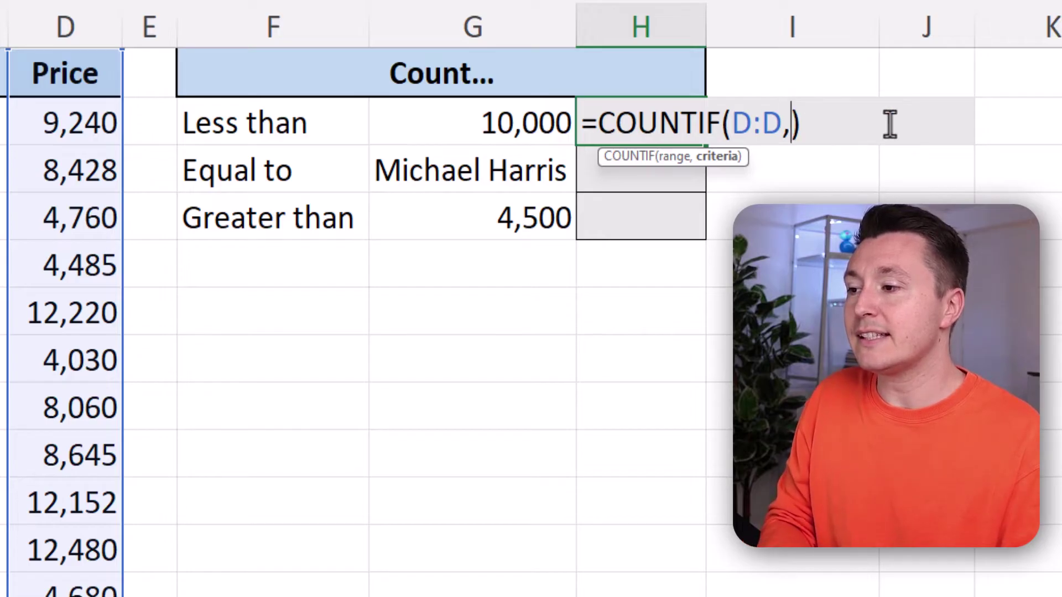
{"action": "type", "text": "\""}
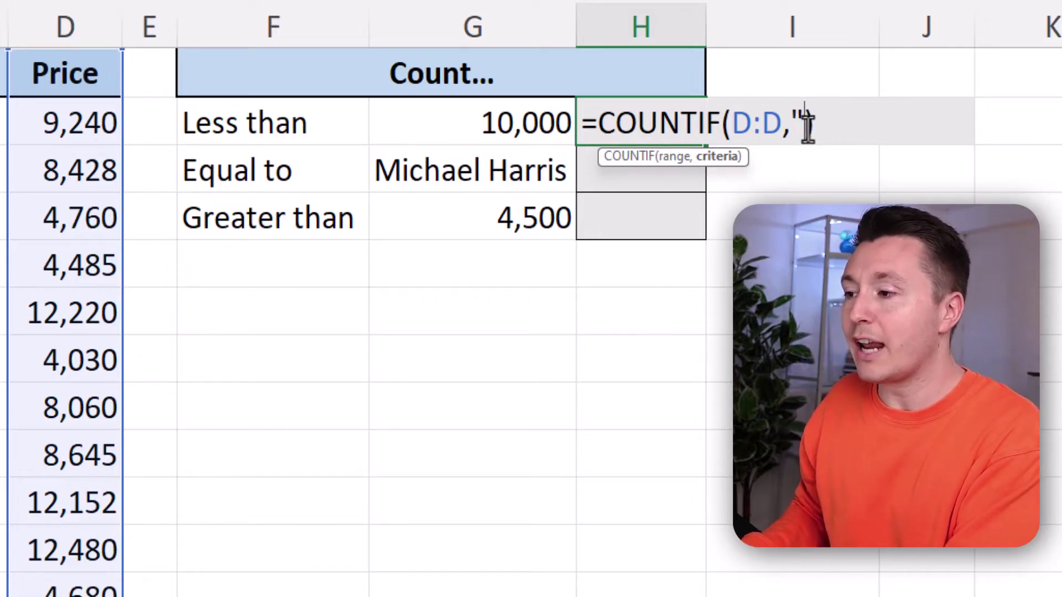
{"action": "type", "text": "<"}
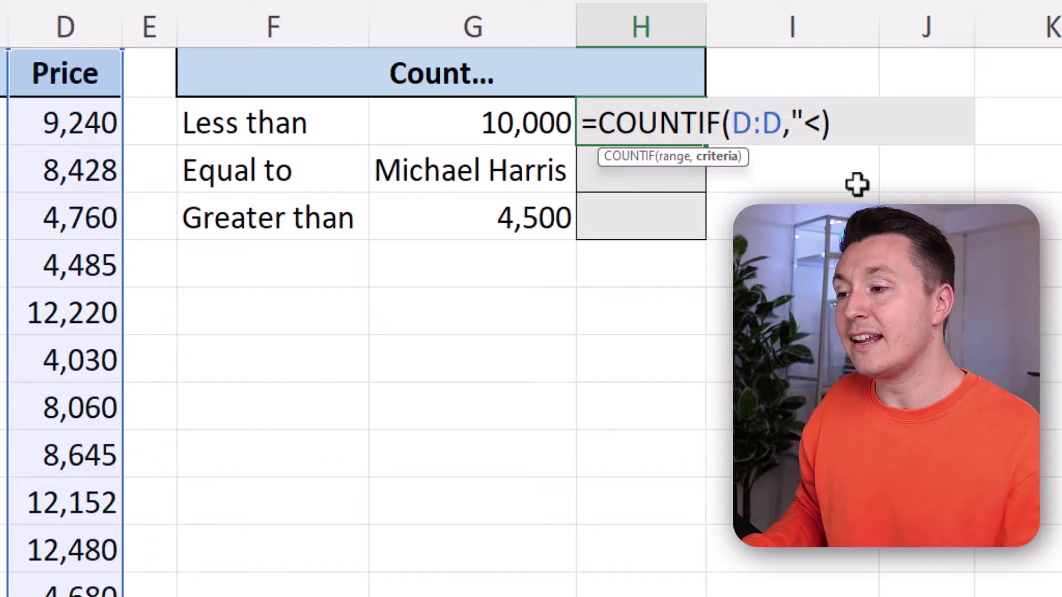
{"action": "type", "text": "\""}
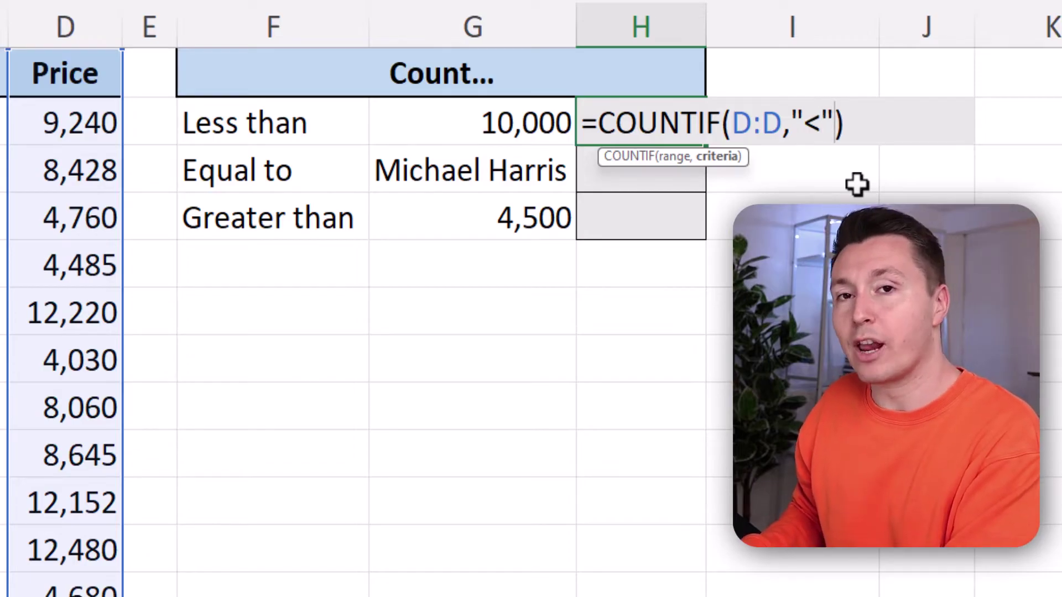
{"action": "type", "text": "&"}
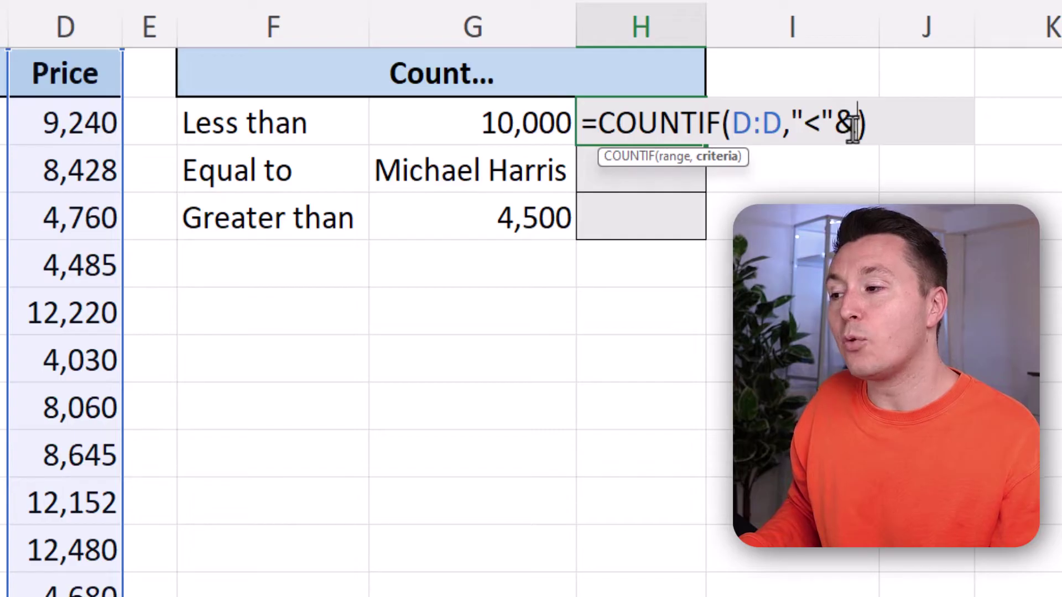
{"action": "left_click", "coordinate": [530, 113]}
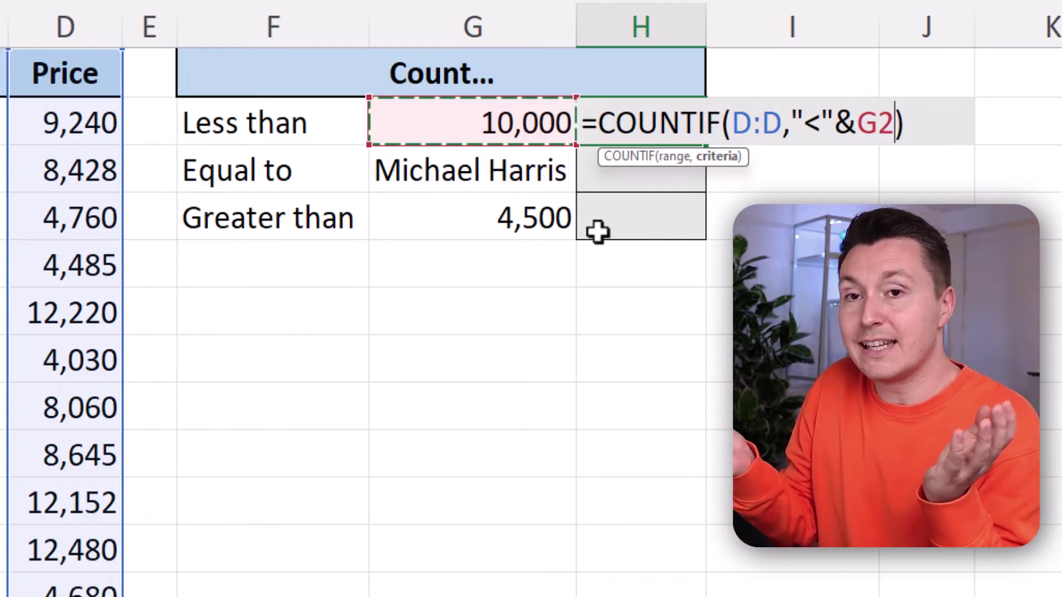
{"action": "key", "text": "Return"}
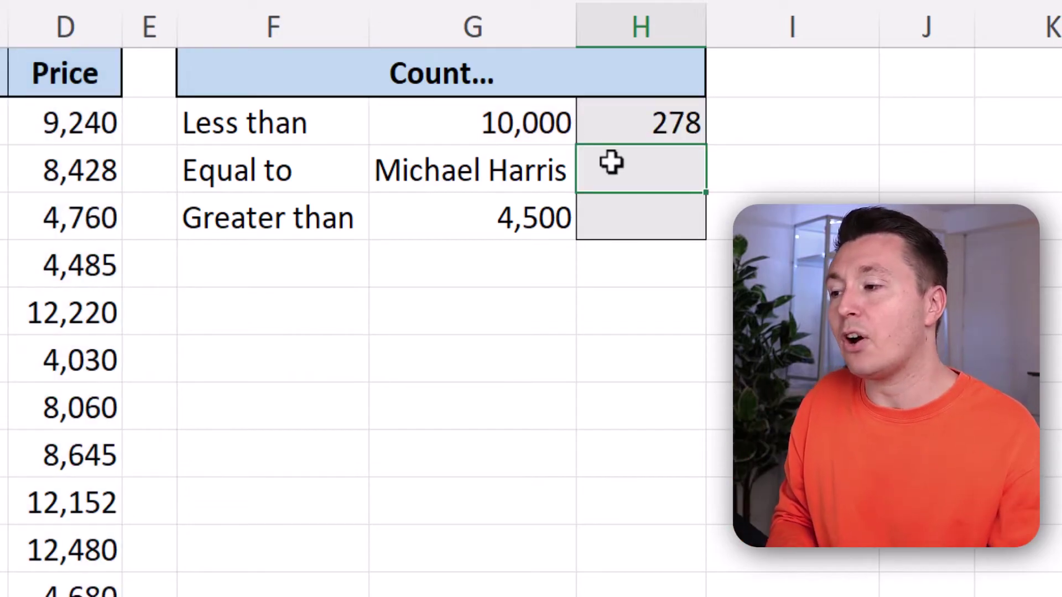
{"action": "left_click", "coordinate": [524, 126]}
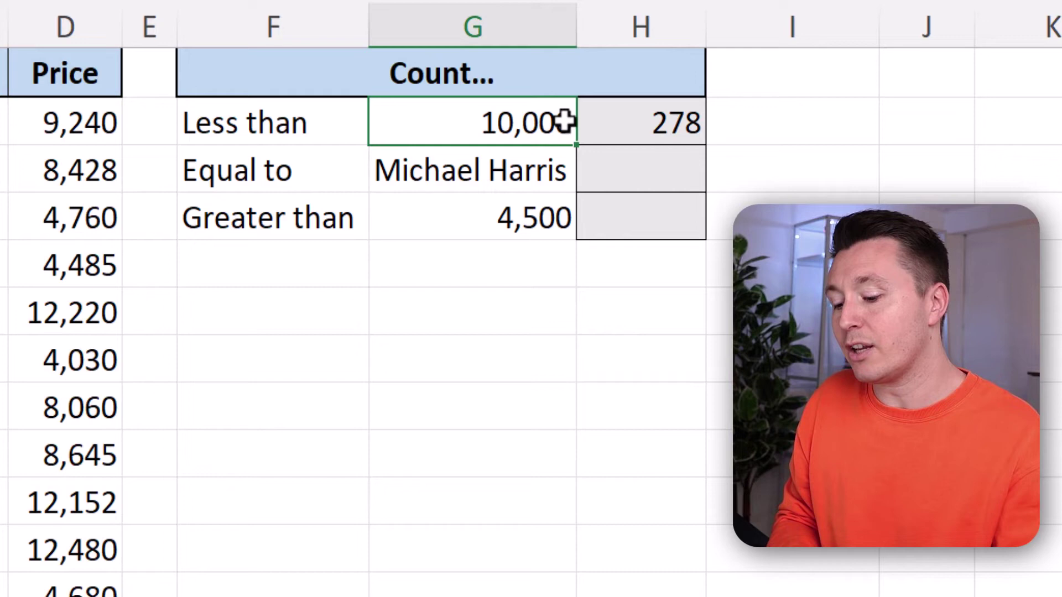
- Set G2 to 8000 and confirm H2's linked formula now returns 198
{"action": "type", "text": "8000"}
{"action": "key", "text": "Return"}
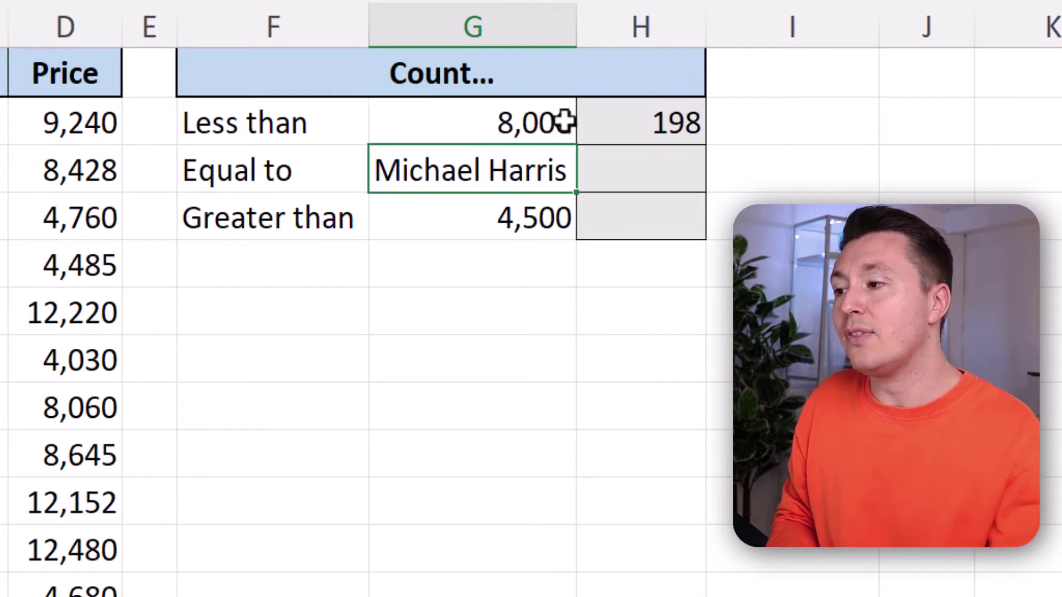
{"action": "double_click", "coordinate": [621, 119]}
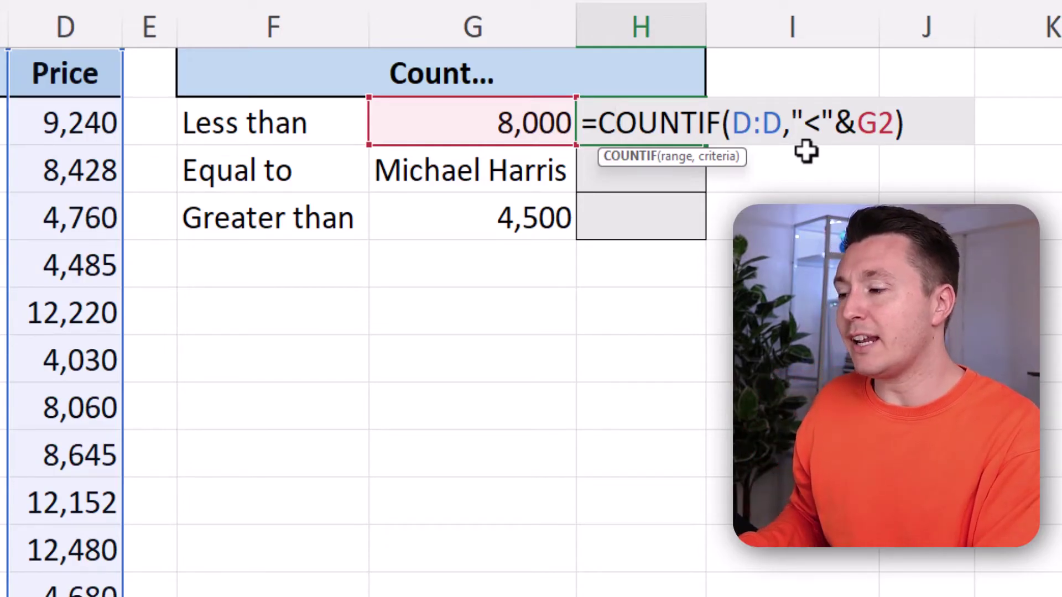
{"action": "key", "text": "Return"}
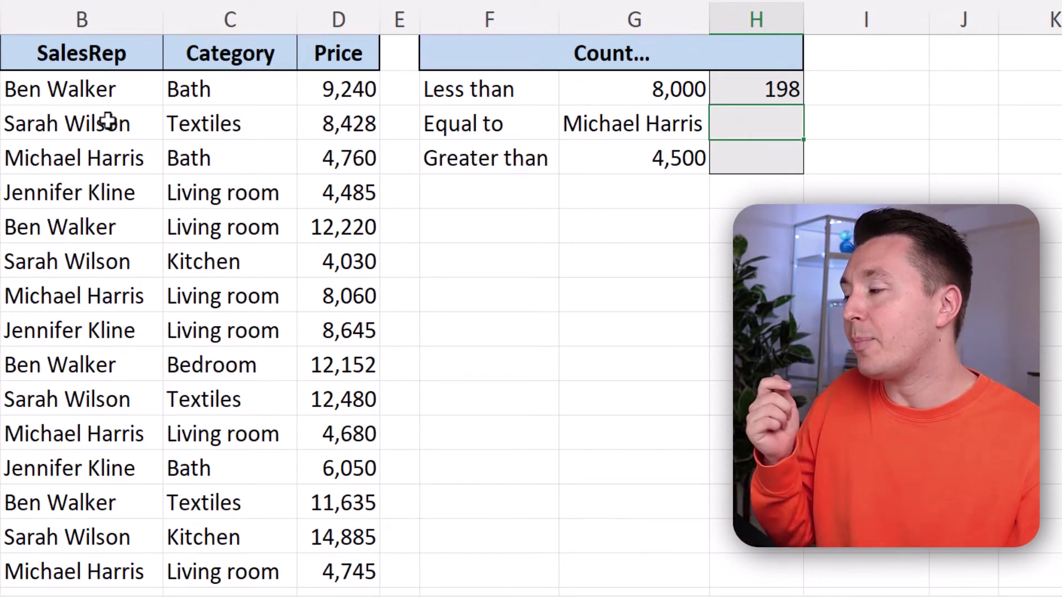
- Start a COUNTIF in H3 using the whole SalesRep column B as the range
{"action": "left_click", "coordinate": [81, 159]}
{"action": "left_click", "coordinate": [779, 136]}
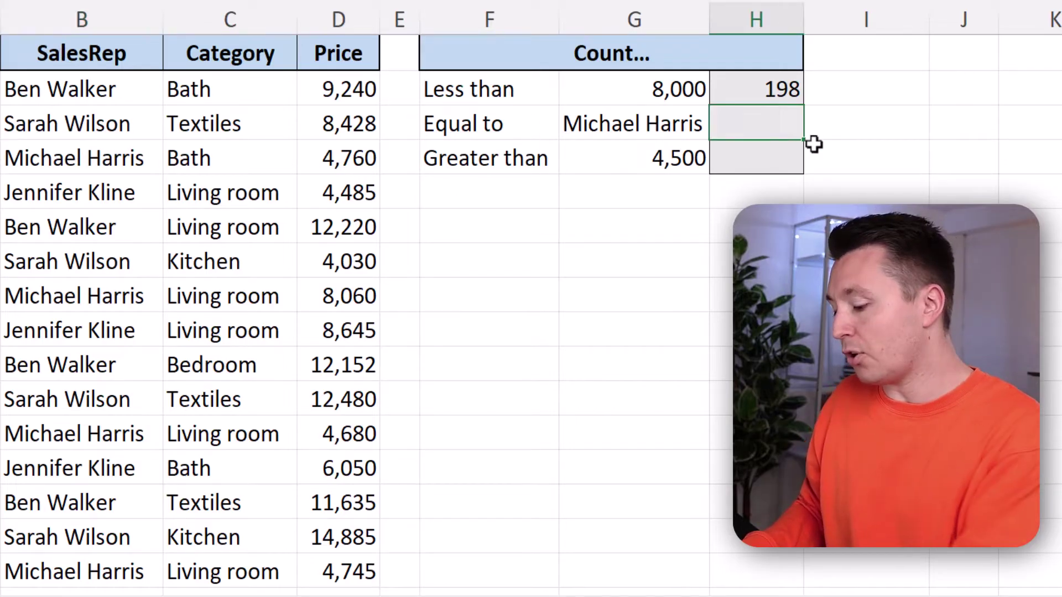
{"action": "type", "text": "=COUNTI"}
{"action": "key", "text": "Tab"}
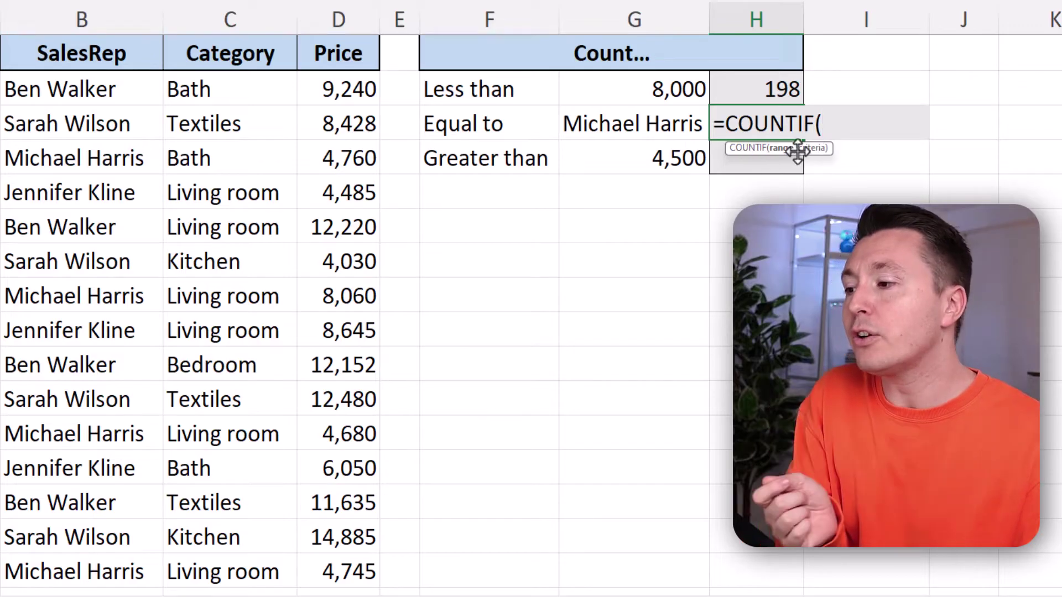
{"action": "left_click", "coordinate": [110, 19]}
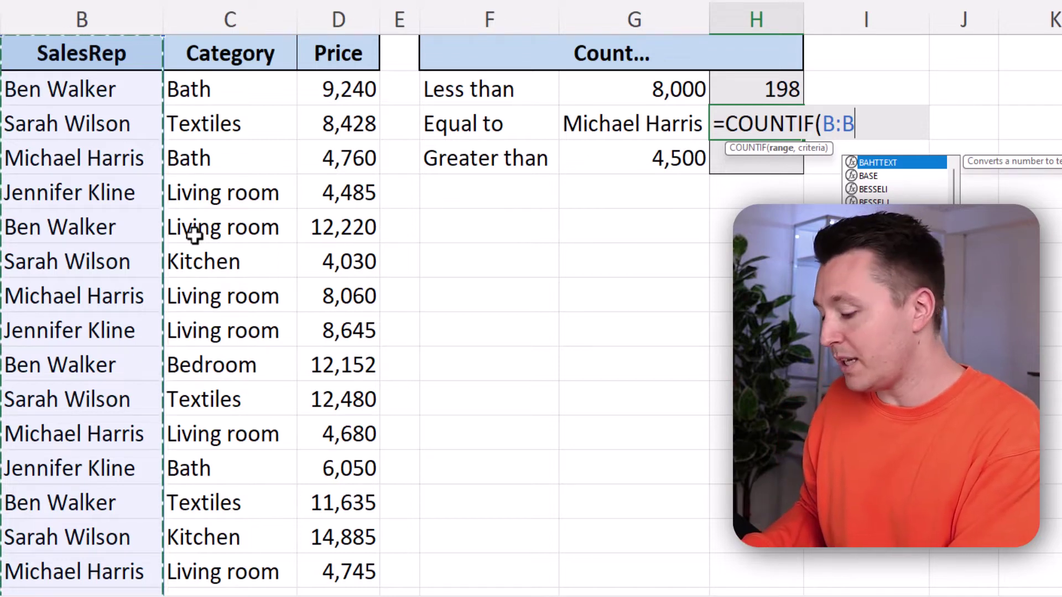
{"action": "type", "text": ",="}
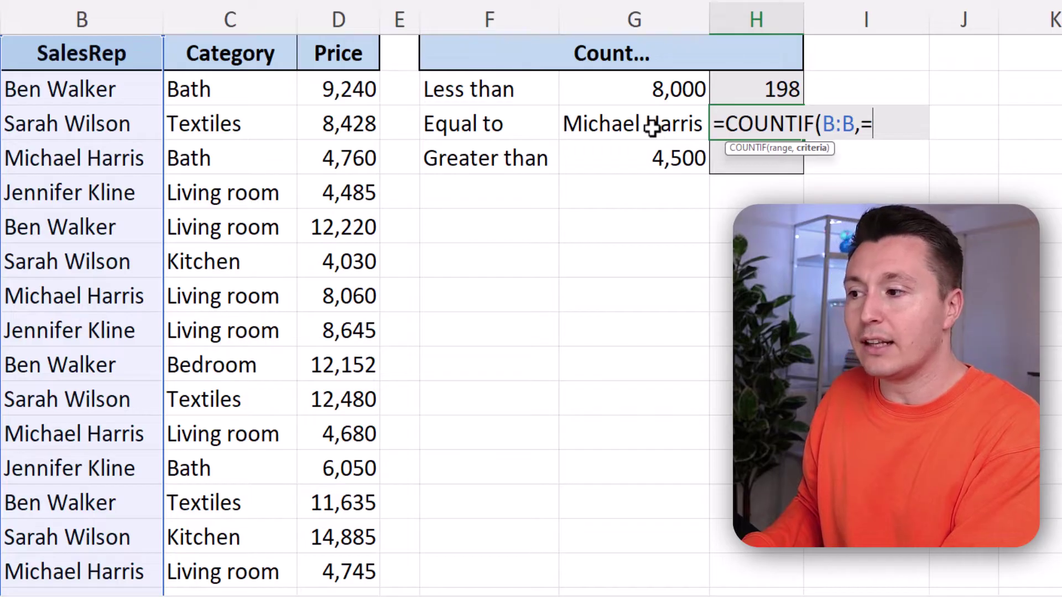
- Use G3's rep name as the criterion, completing =COUNTIF(B:B,G3) for 148
{"action": "key", "text": "BackSpace"}
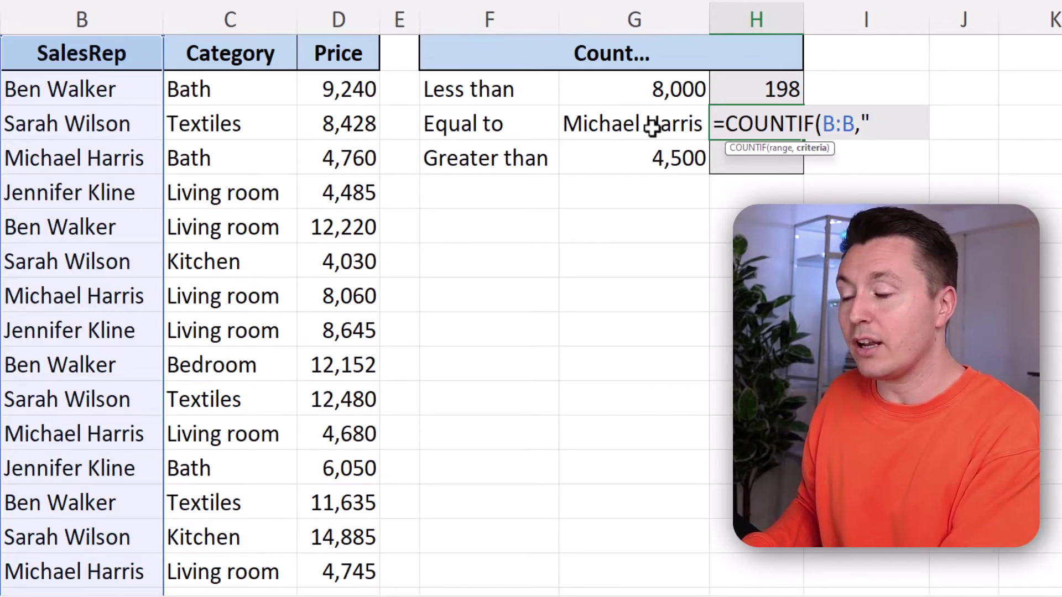
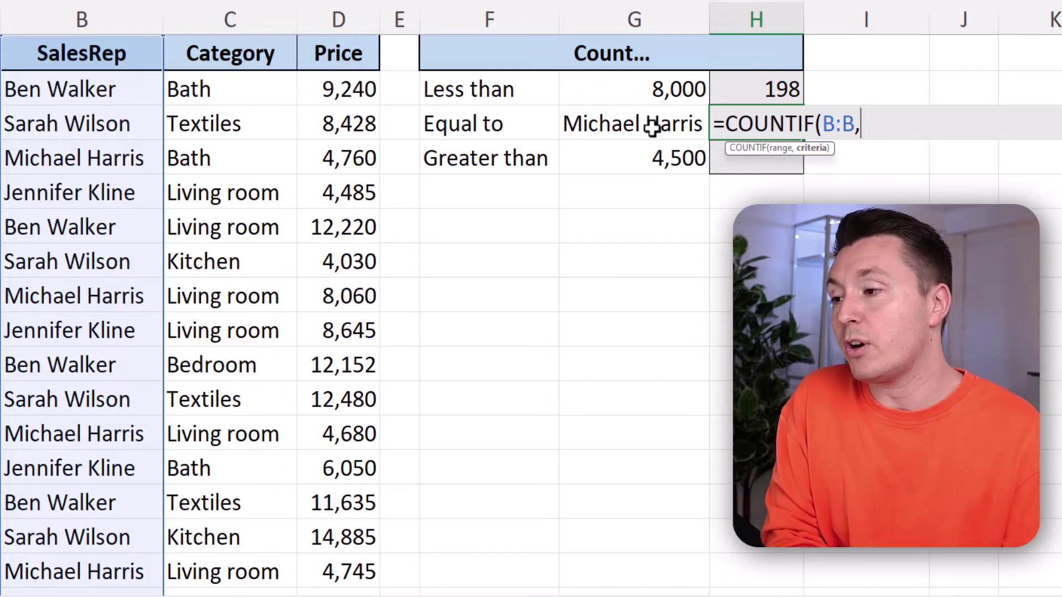
{"action": "left_click", "coordinate": [652, 127]}
{"action": "type", "text": ")"}
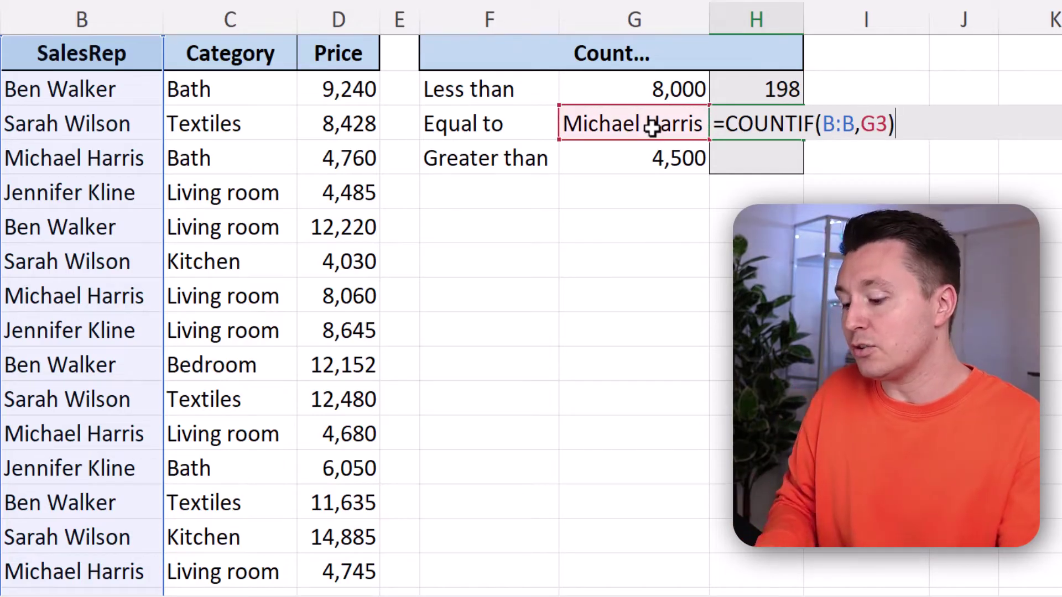
{"action": "key", "text": "Return"}
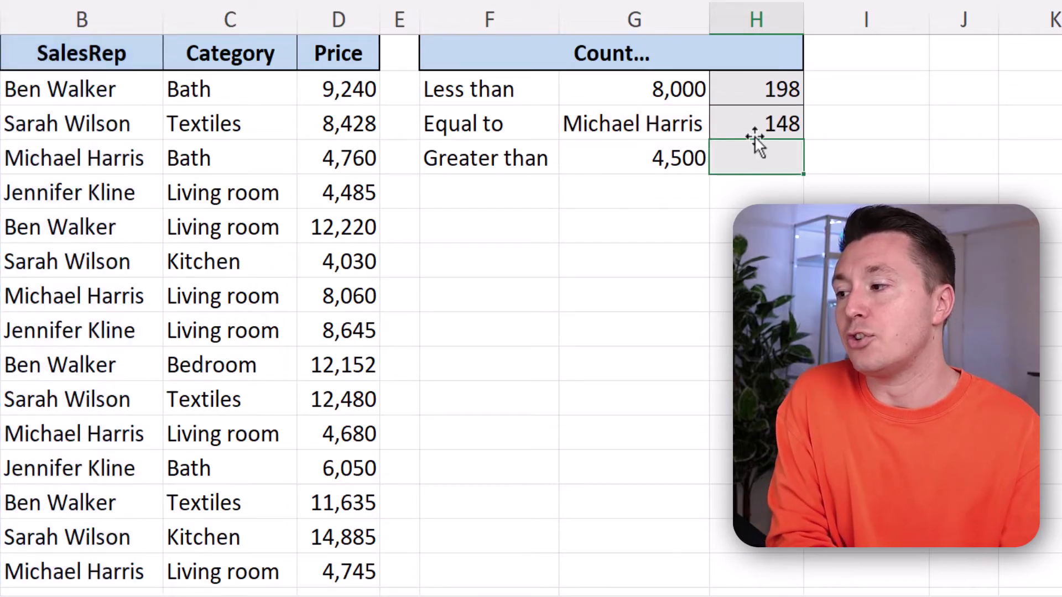
- Change F4's label to 'Greater than or equal to' and widen column F to fit it
{"action": "left_click", "coordinate": [756, 123]}
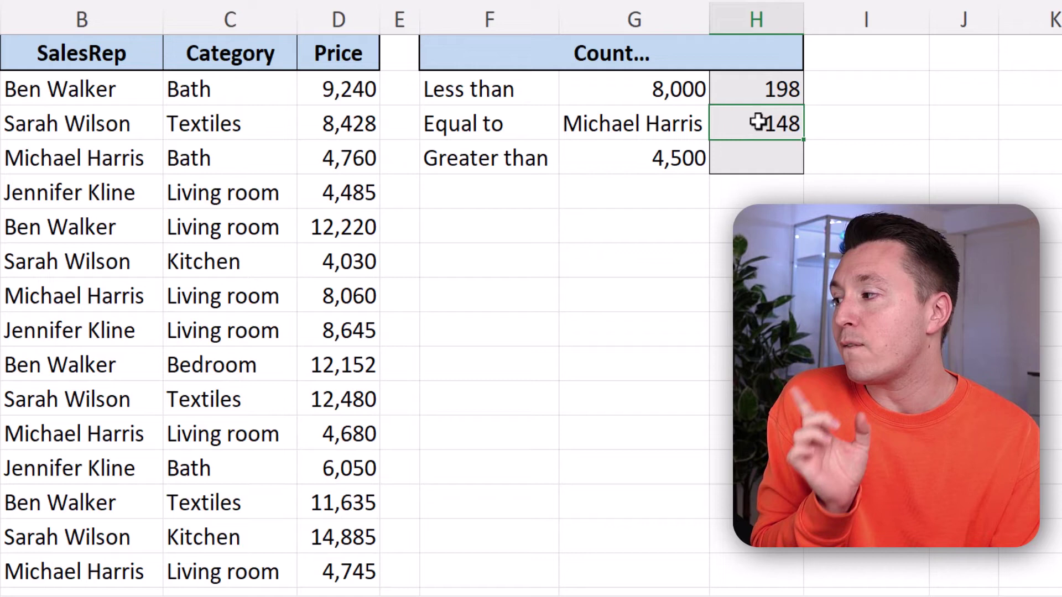
{"action": "left_click_drag", "start_coordinate": [114, 90], "coordinate": [110, 399]}
{"action": "left_click", "coordinate": [89, 158]}
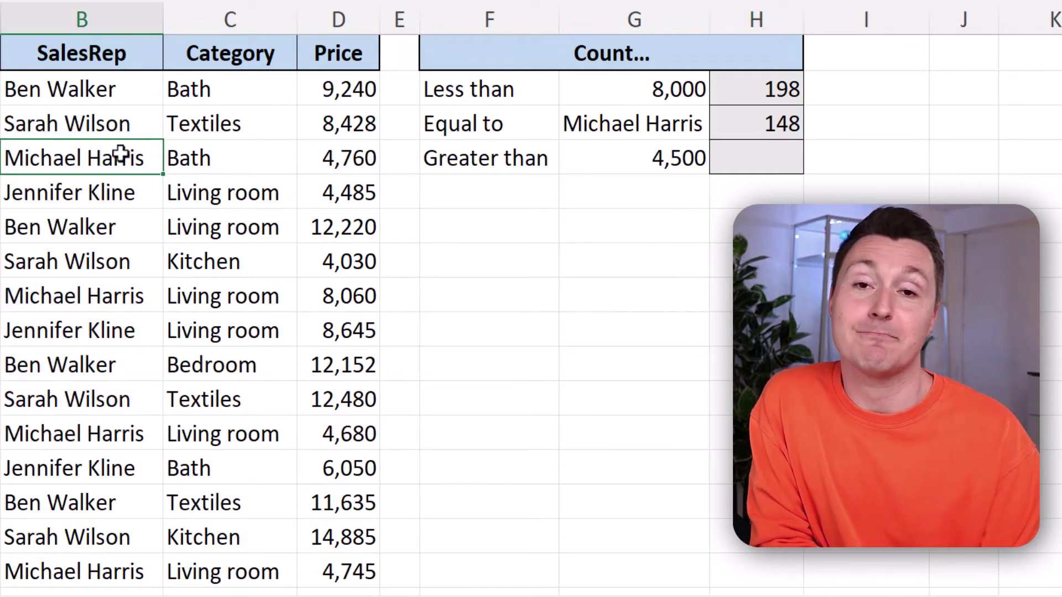
{"action": "left_click", "coordinate": [527, 157]}
{"action": "left_click_drag", "start_coordinate": [555, 36], "coordinate": [608, 22]}
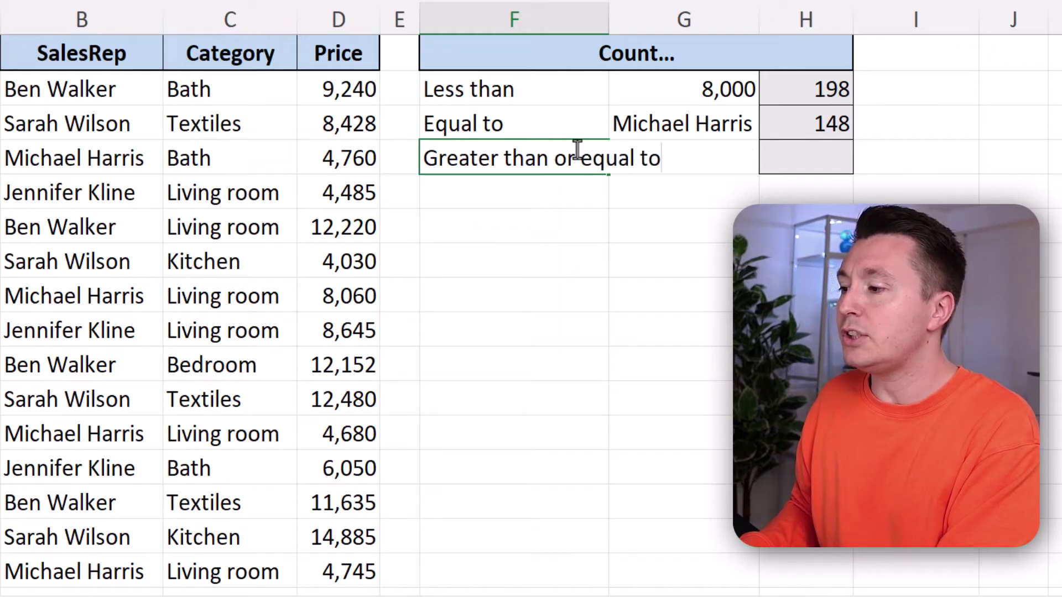
{"action": "type", "text": "or equal to"}
{"action": "key", "text": "Return"}
{"action": "left_click_drag", "start_coordinate": [610, 22], "coordinate": [643, 21]}
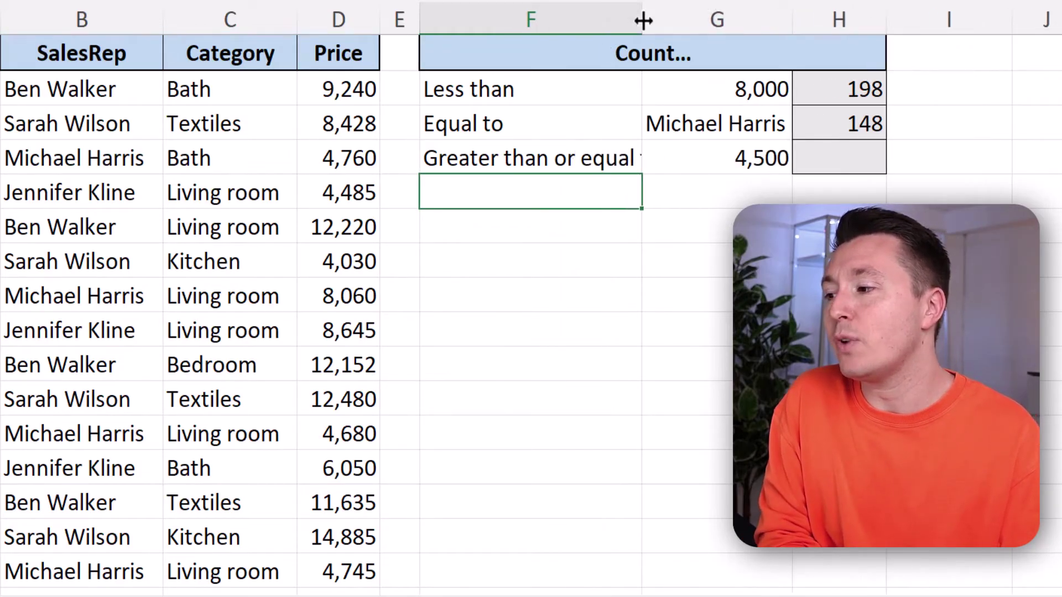
- Enter =COUNTIF(A:A,">="&G4) in H4 to count order numbers at or above 4,500, returning 543
{"action": "left_click", "coordinate": [861, 156]}
{"action": "type", "text": "=CO"}
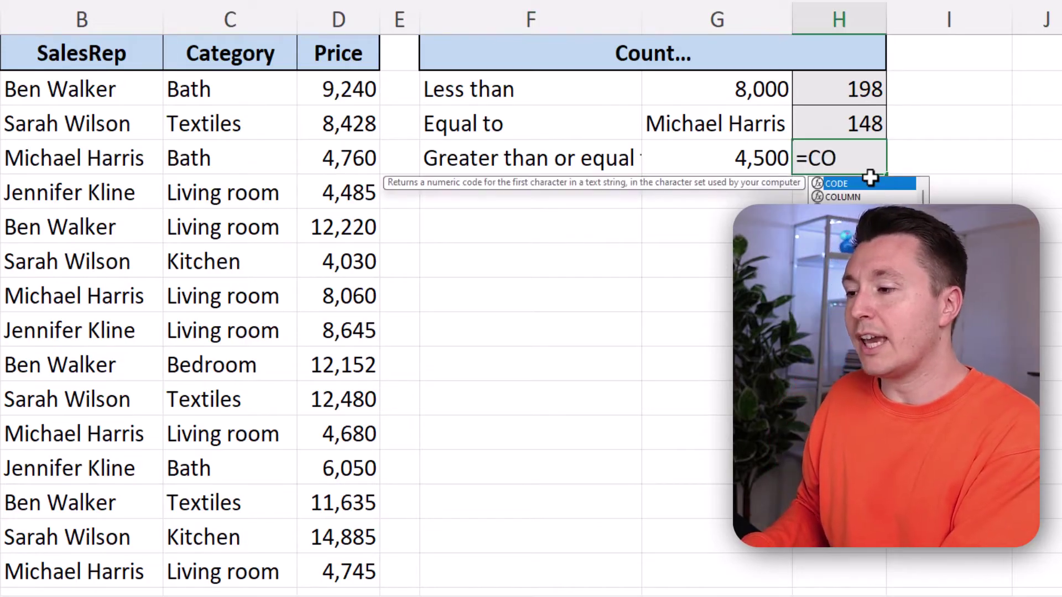
{"action": "type", "text": "UNTIF("}
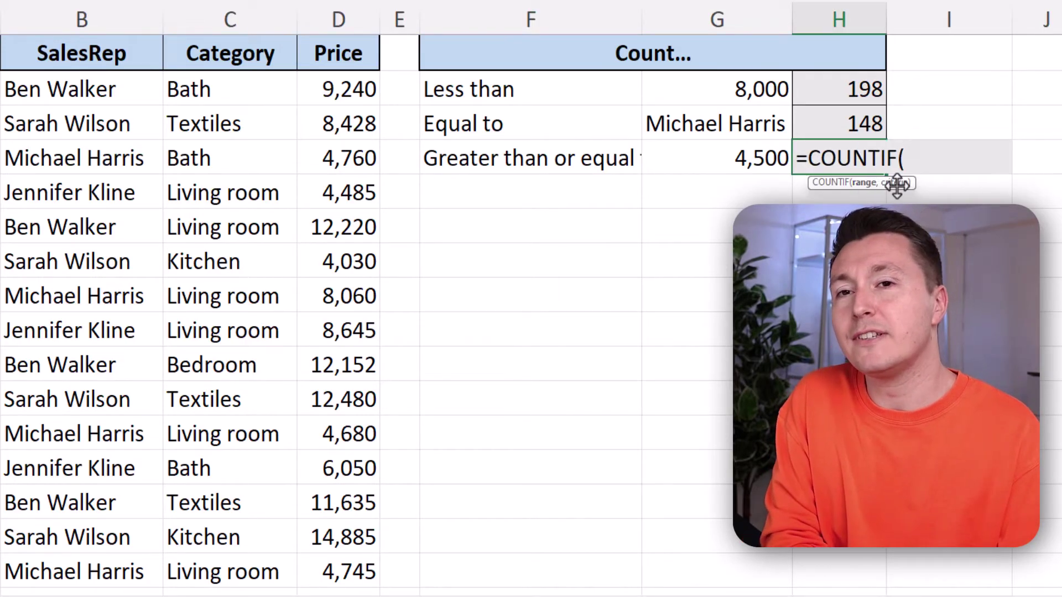
{"action": "scroll", "coordinate": [741, 149], "scroll_direction": "left", "scroll_amount": 2}
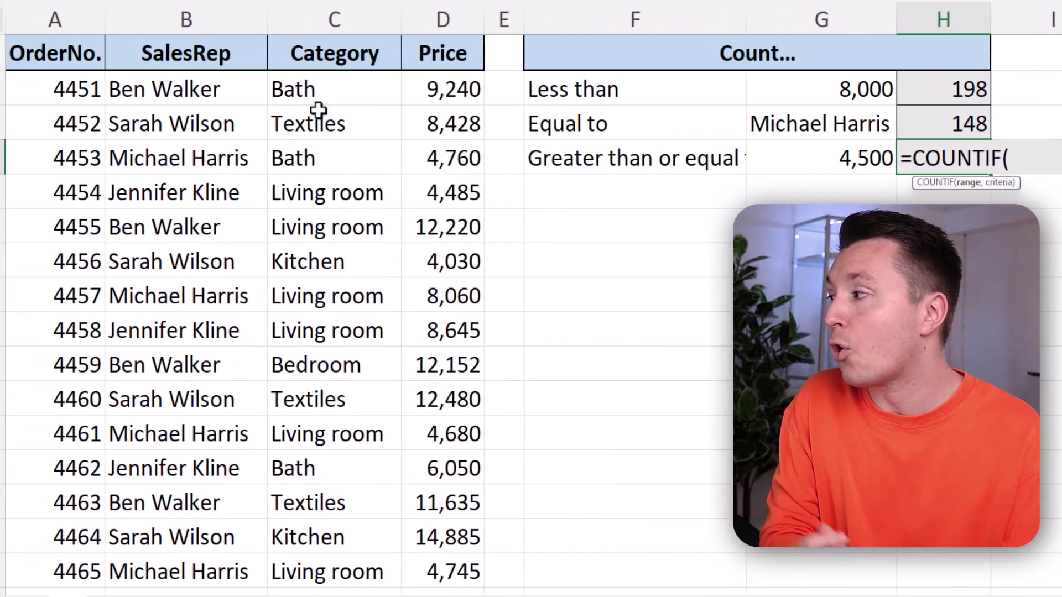
{"action": "left_click", "coordinate": [72, 7]}
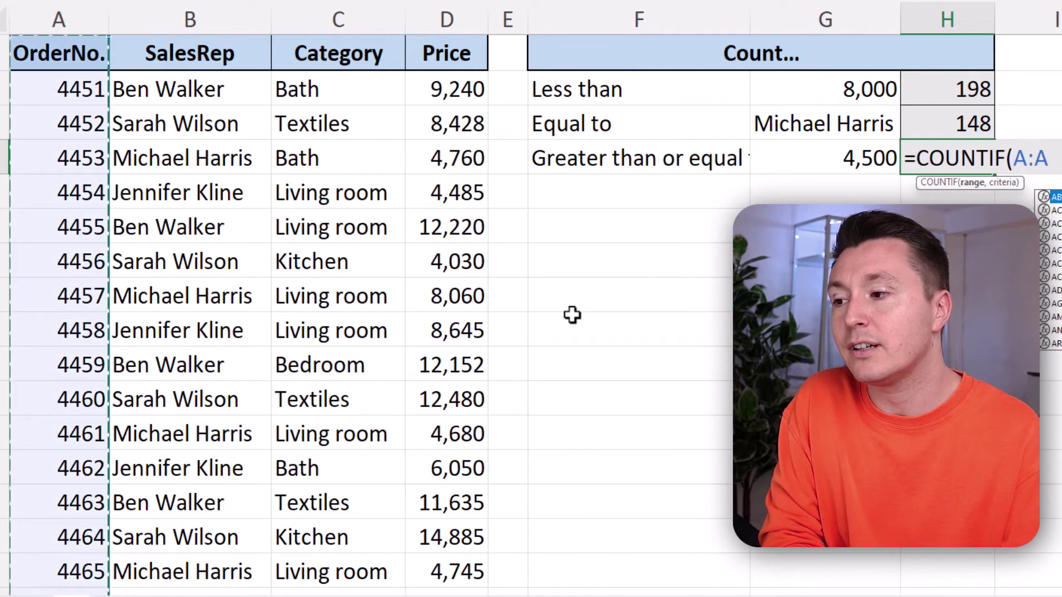
{"action": "type", "text": ",\">="}
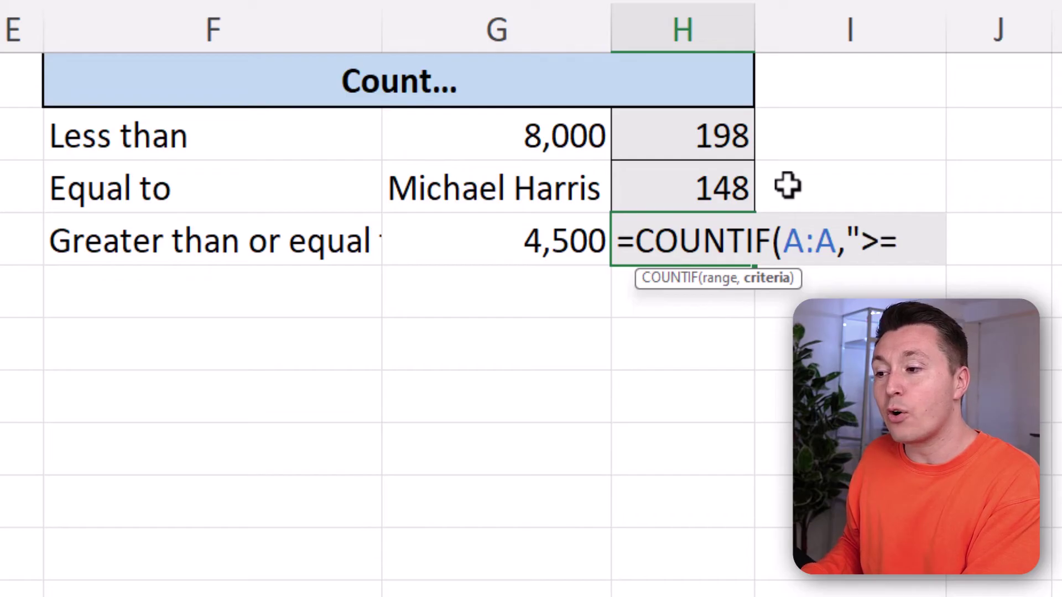
{"action": "type", "text": "\"&"}
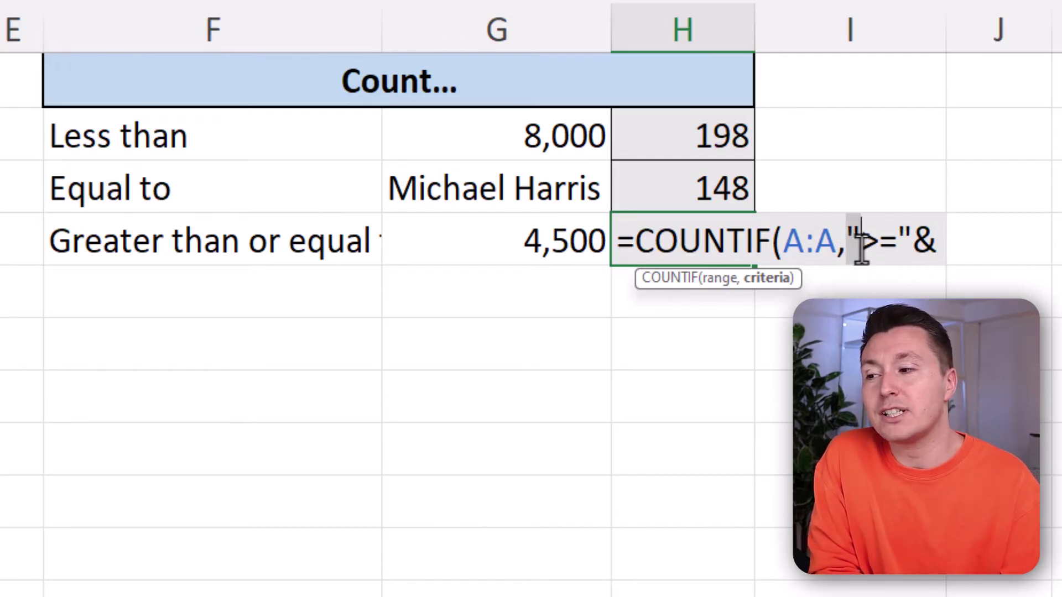
{"action": "left_click_drag", "start_coordinate": [860, 242], "coordinate": [927, 243]}
{"action": "left_click", "coordinate": [939, 243]}
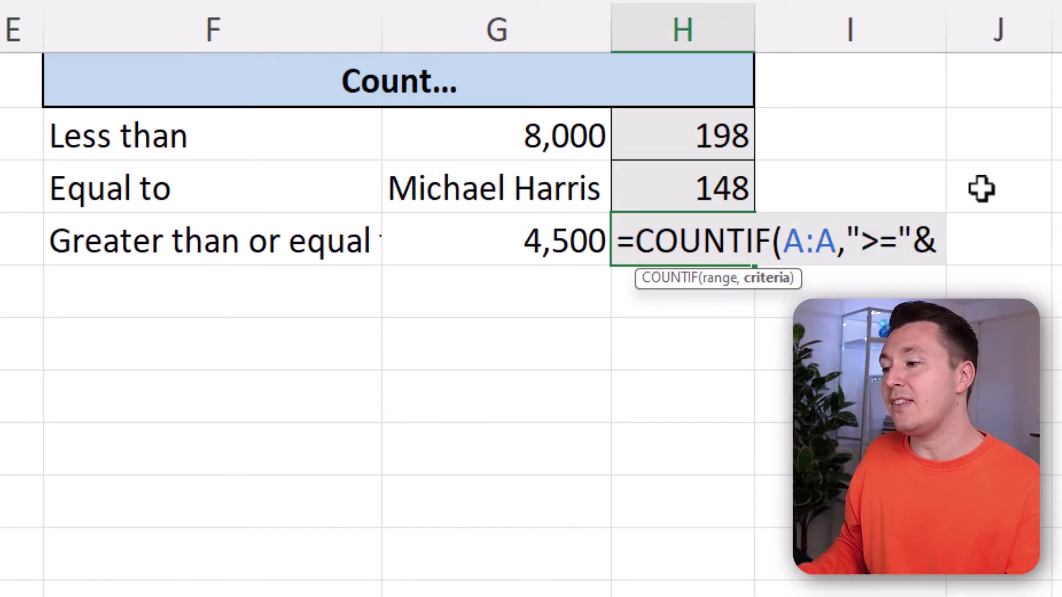
{"action": "left_click", "coordinate": [512, 244]}
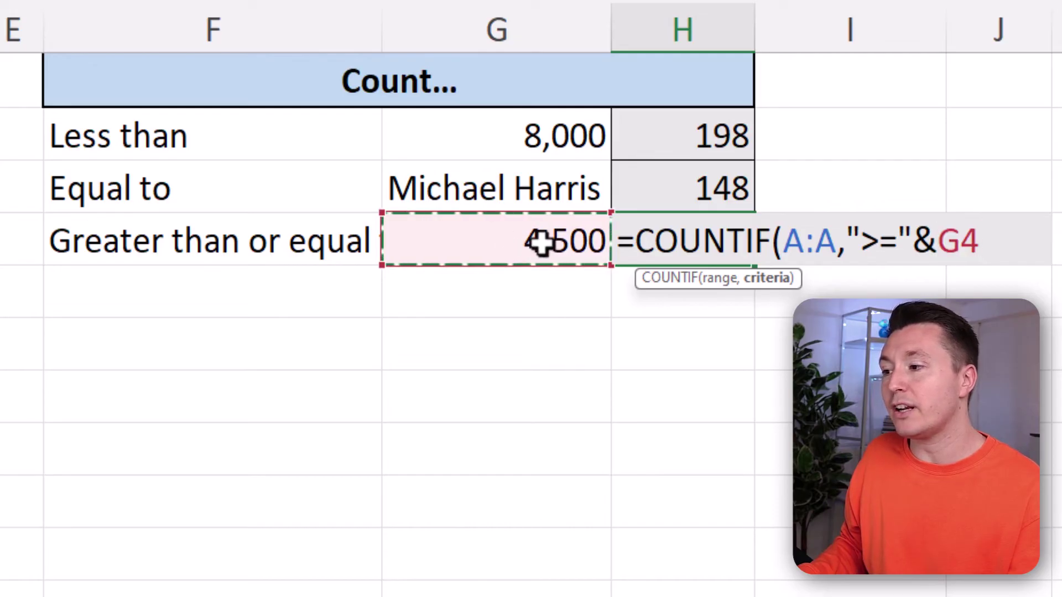
{"action": "type", "text": ")"}
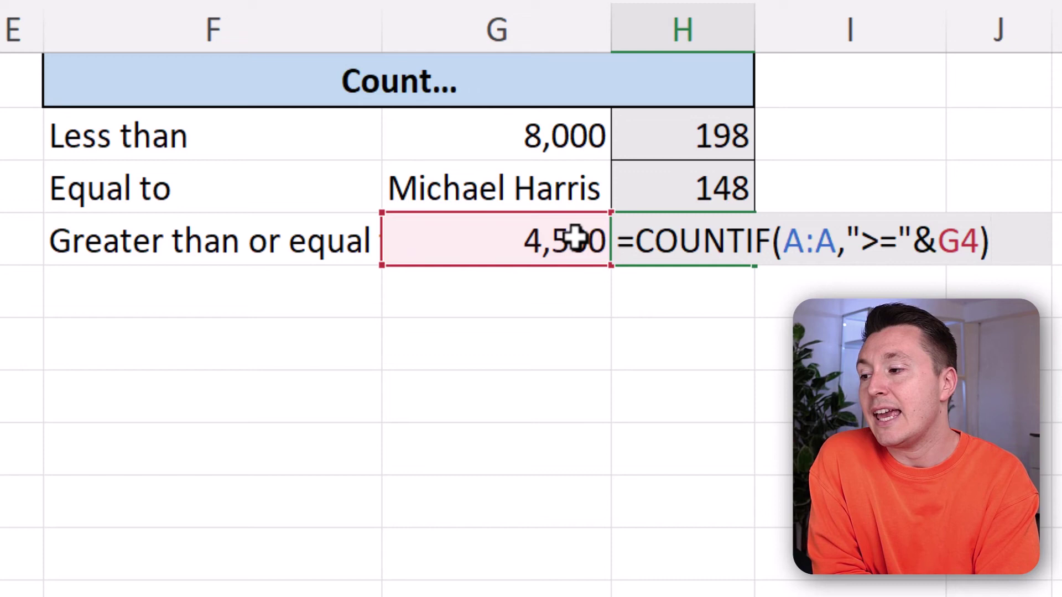
{"action": "key", "text": "Return"}
{"action": "key", "text": "Up"}
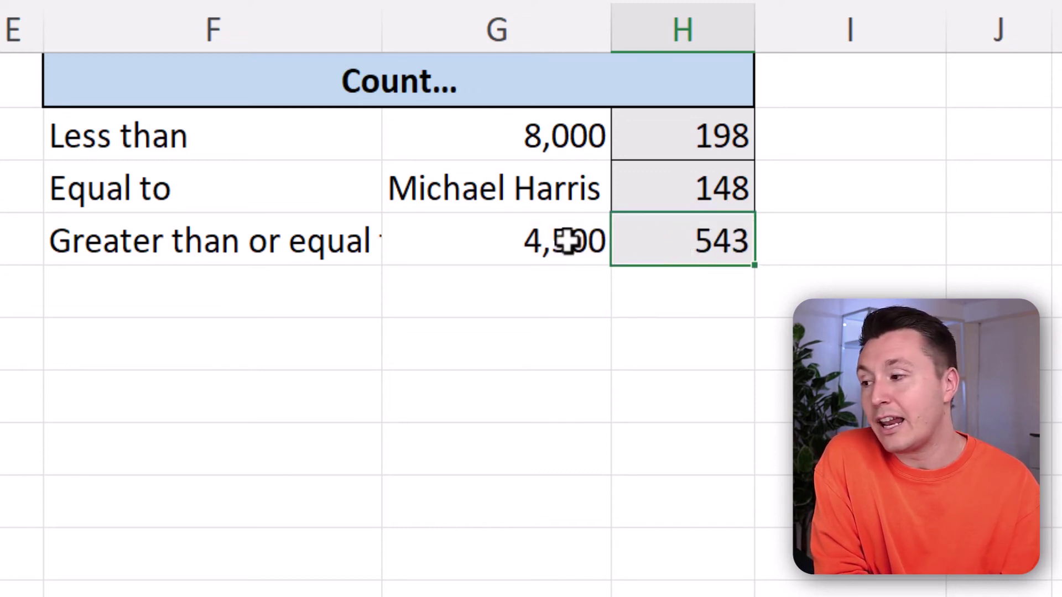
- Change G4 from 4,500 to 4,600 and check that H4 drops to 443
{"action": "left_click", "coordinate": [553, 241]}
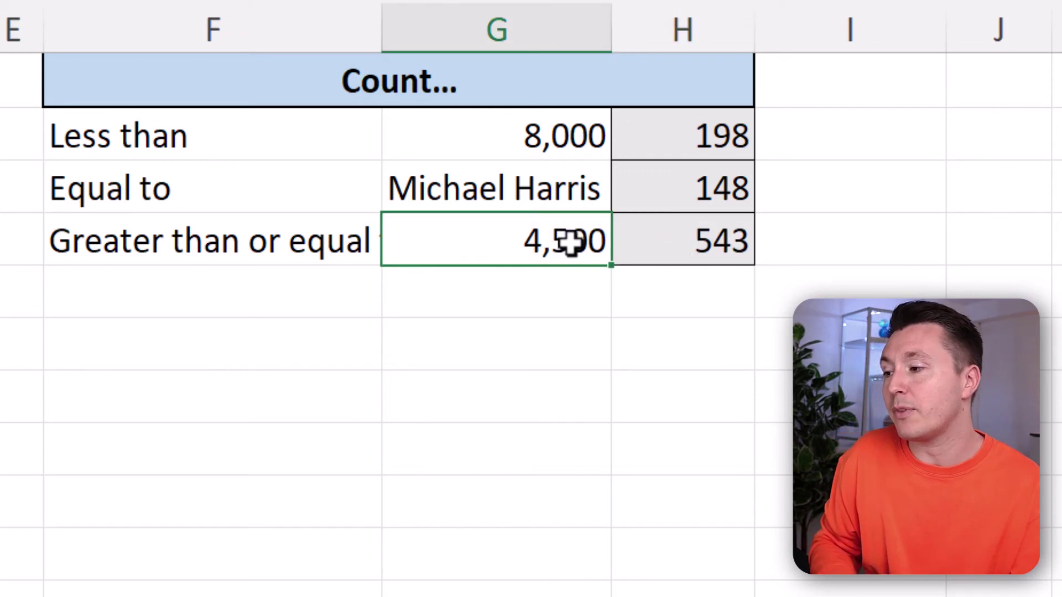
{"action": "double_click", "coordinate": [569, 243]}
{"action": "key", "text": "BackSpace"}
{"action": "type", "text": "6"}
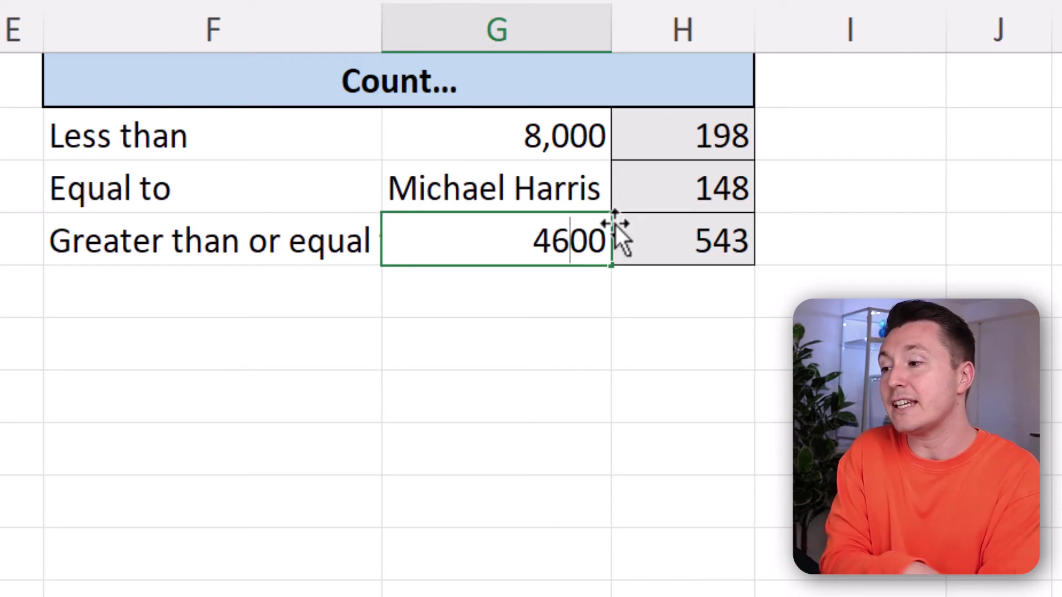
{"action": "key", "text": "Return"}
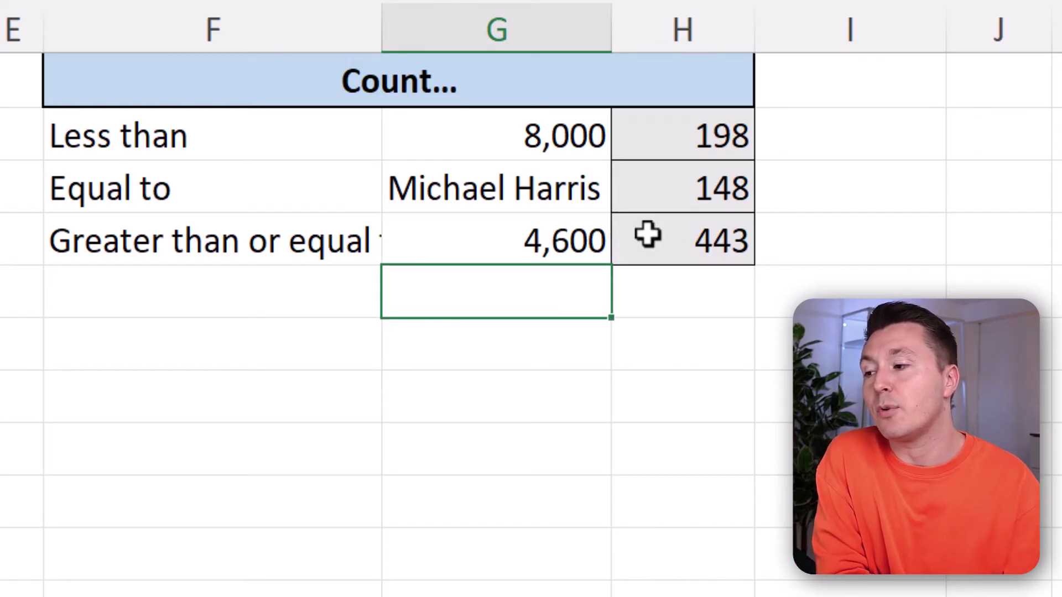
{"action": "left_click", "coordinate": [658, 239]}
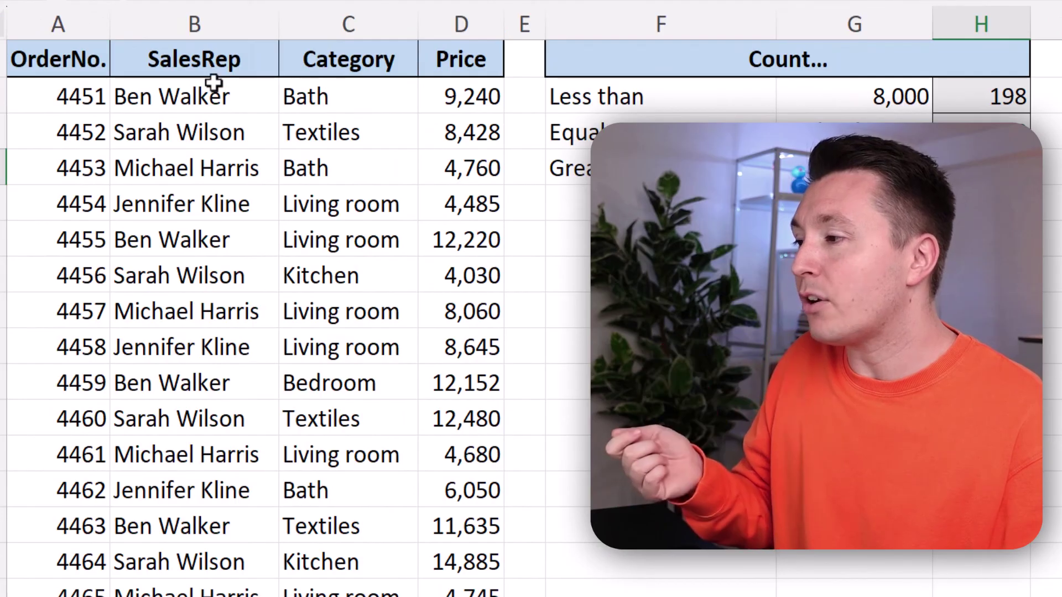
{"action": "left_click", "coordinate": [461, 95]}
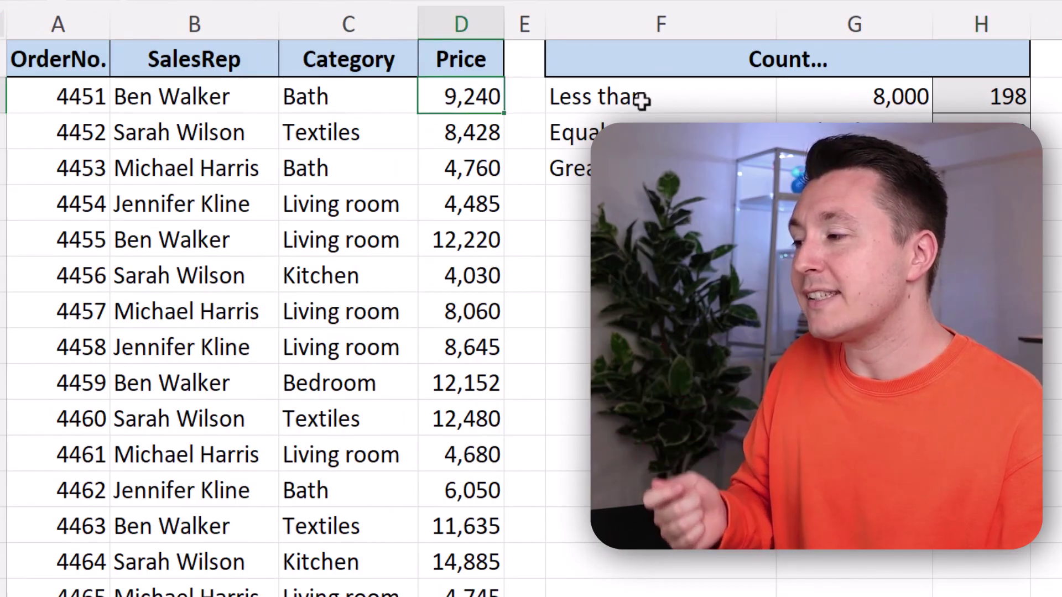
{"action": "left_click", "coordinate": [855, 90]}
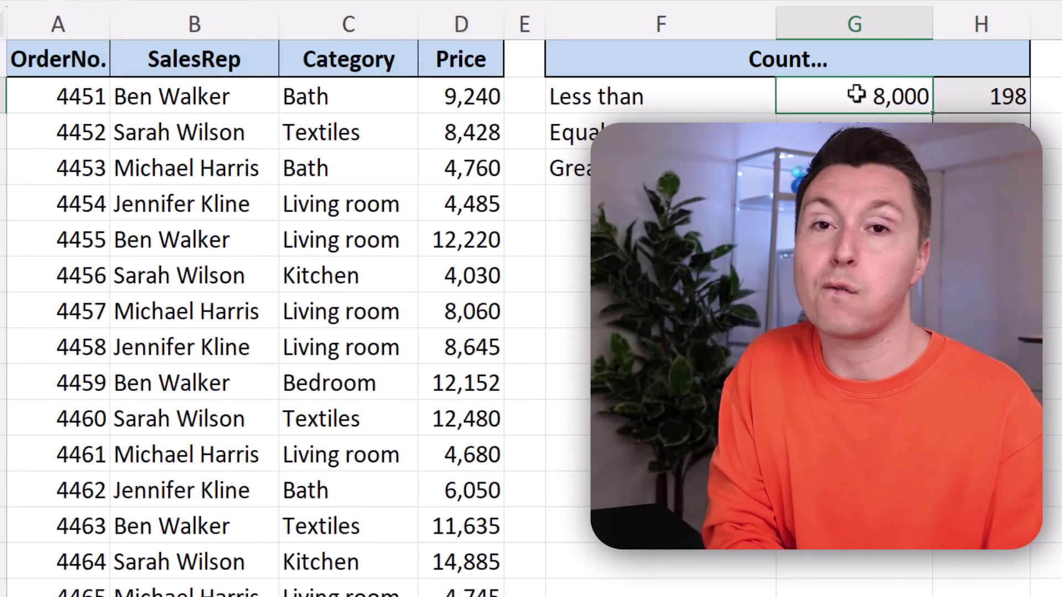